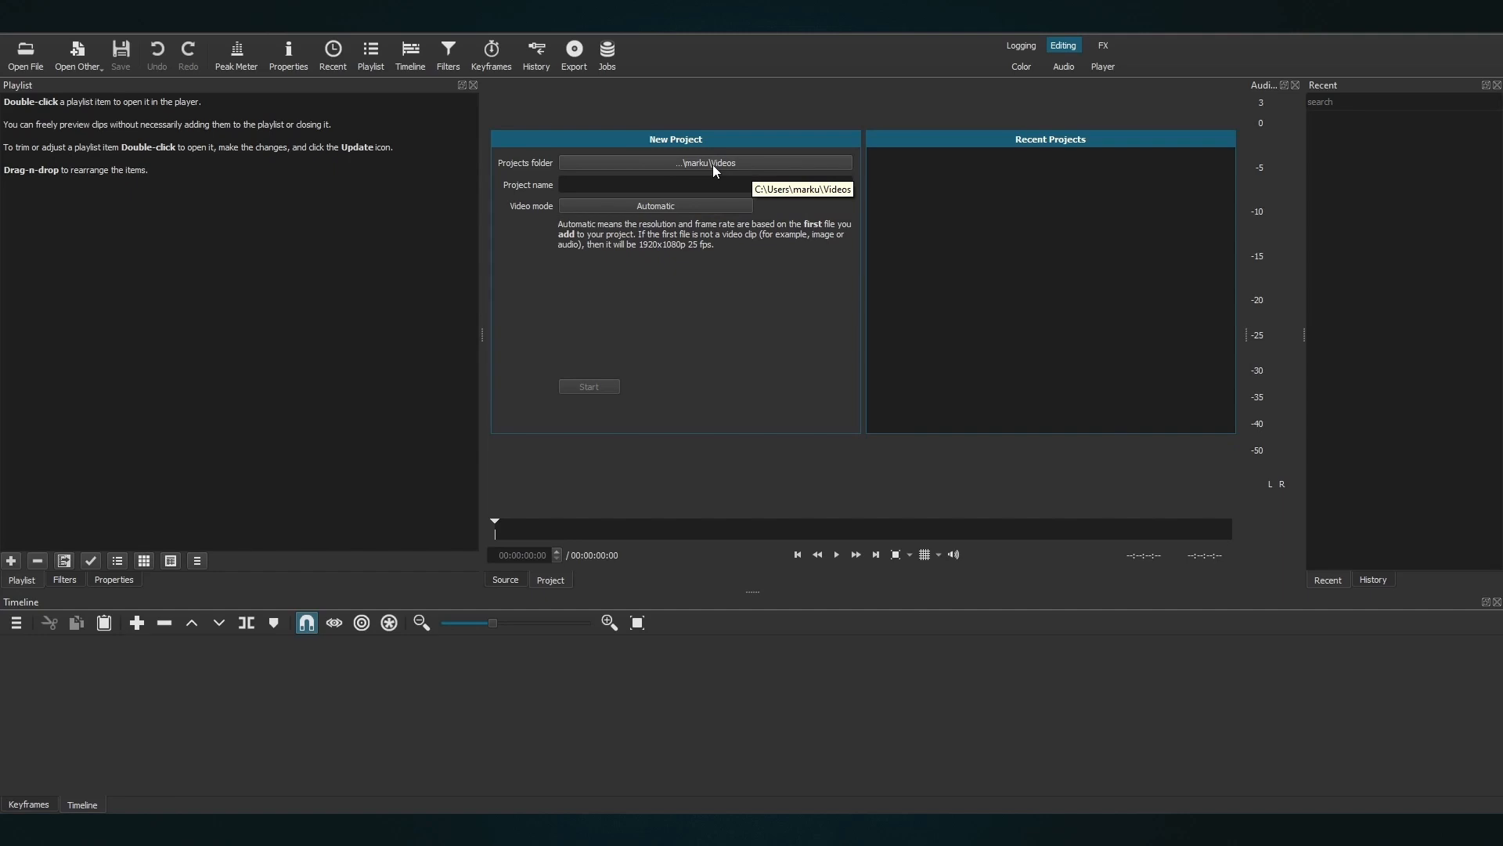
# - Create a project named tutorial in the "video project" folder with the HD 1080p 30 fps video mode
pyautogui.click(712, 164)
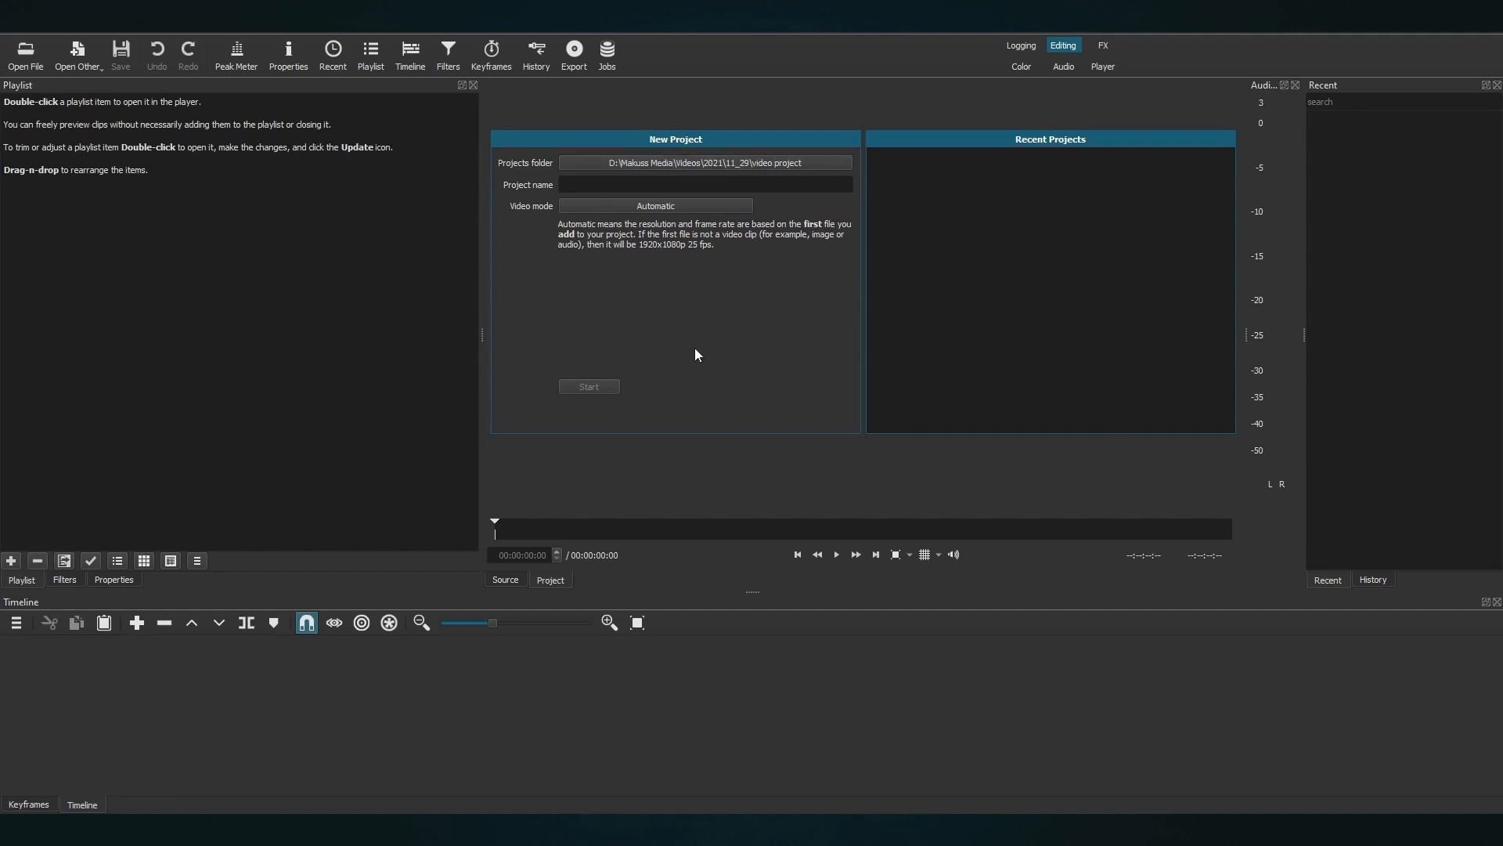
pyautogui.click(576, 183)
pyautogui.write('tutorial')
pyautogui.click(637, 204)
pyautogui.click(785, 249)
pyautogui.click(641, 205)
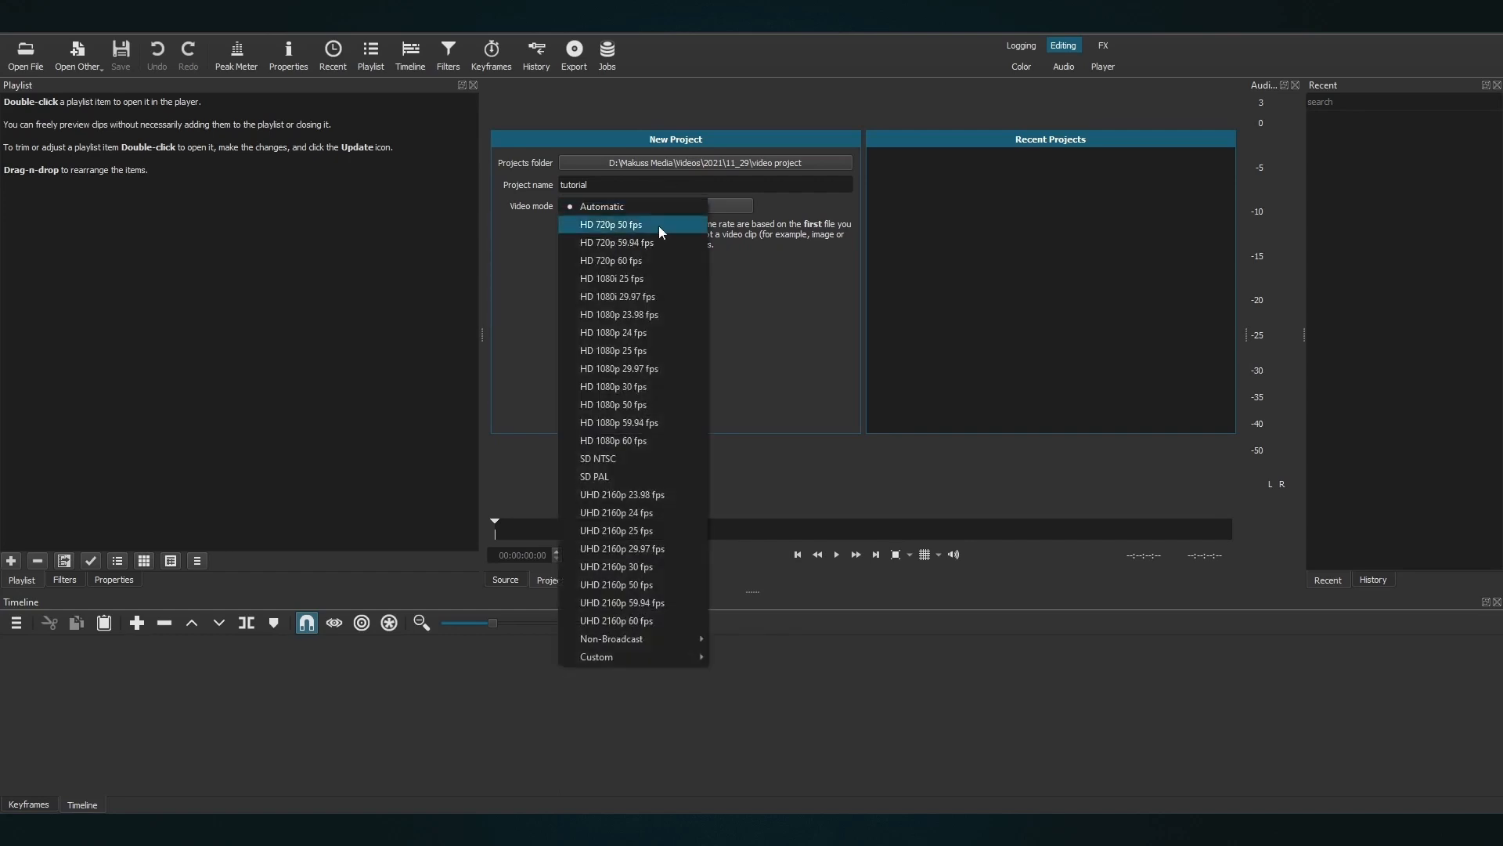
pyautogui.click(641, 387)
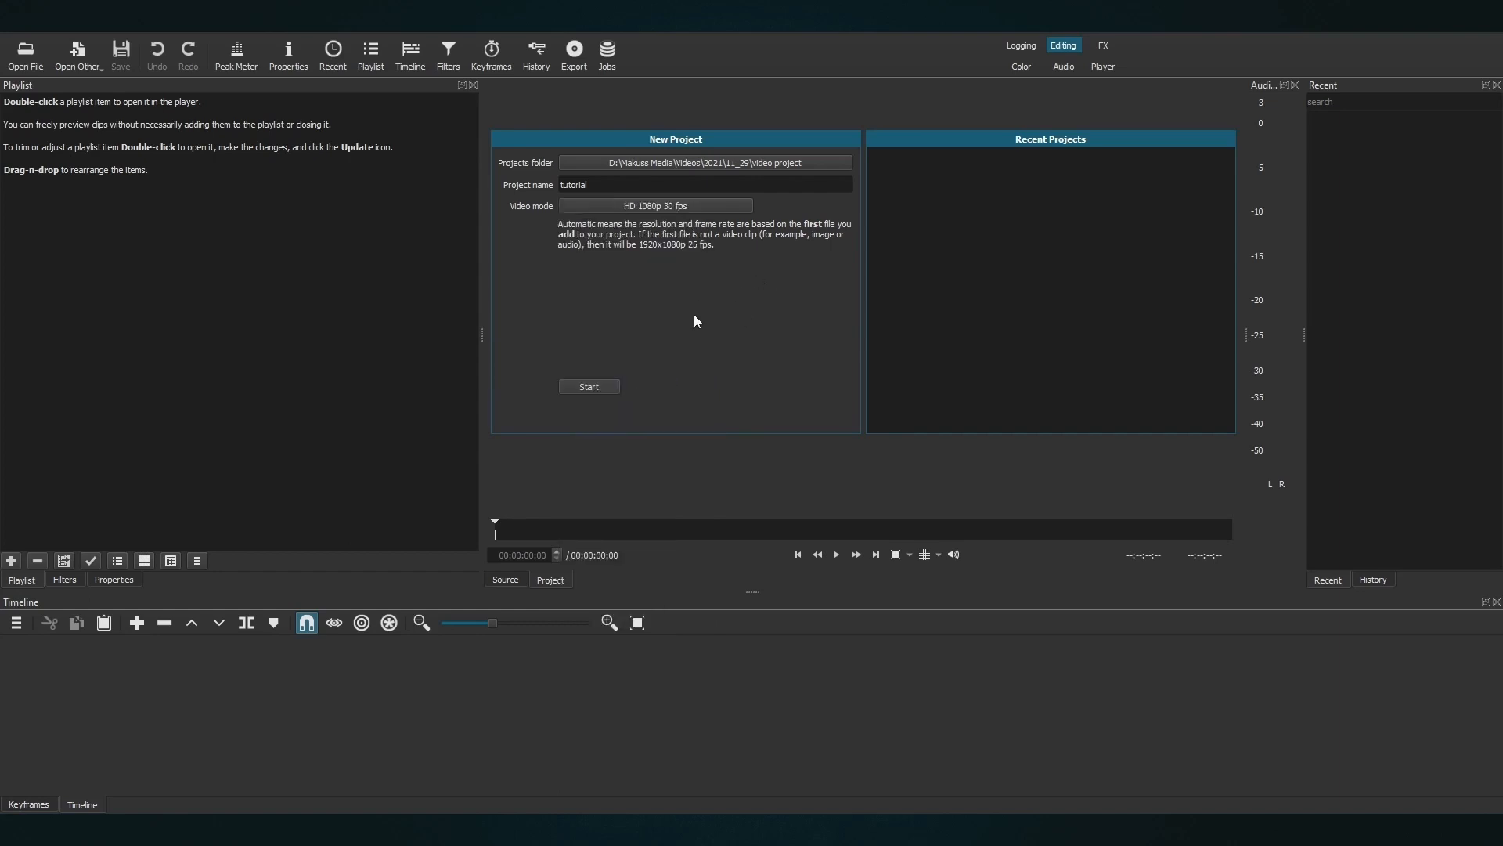
pyautogui.click(589, 386)
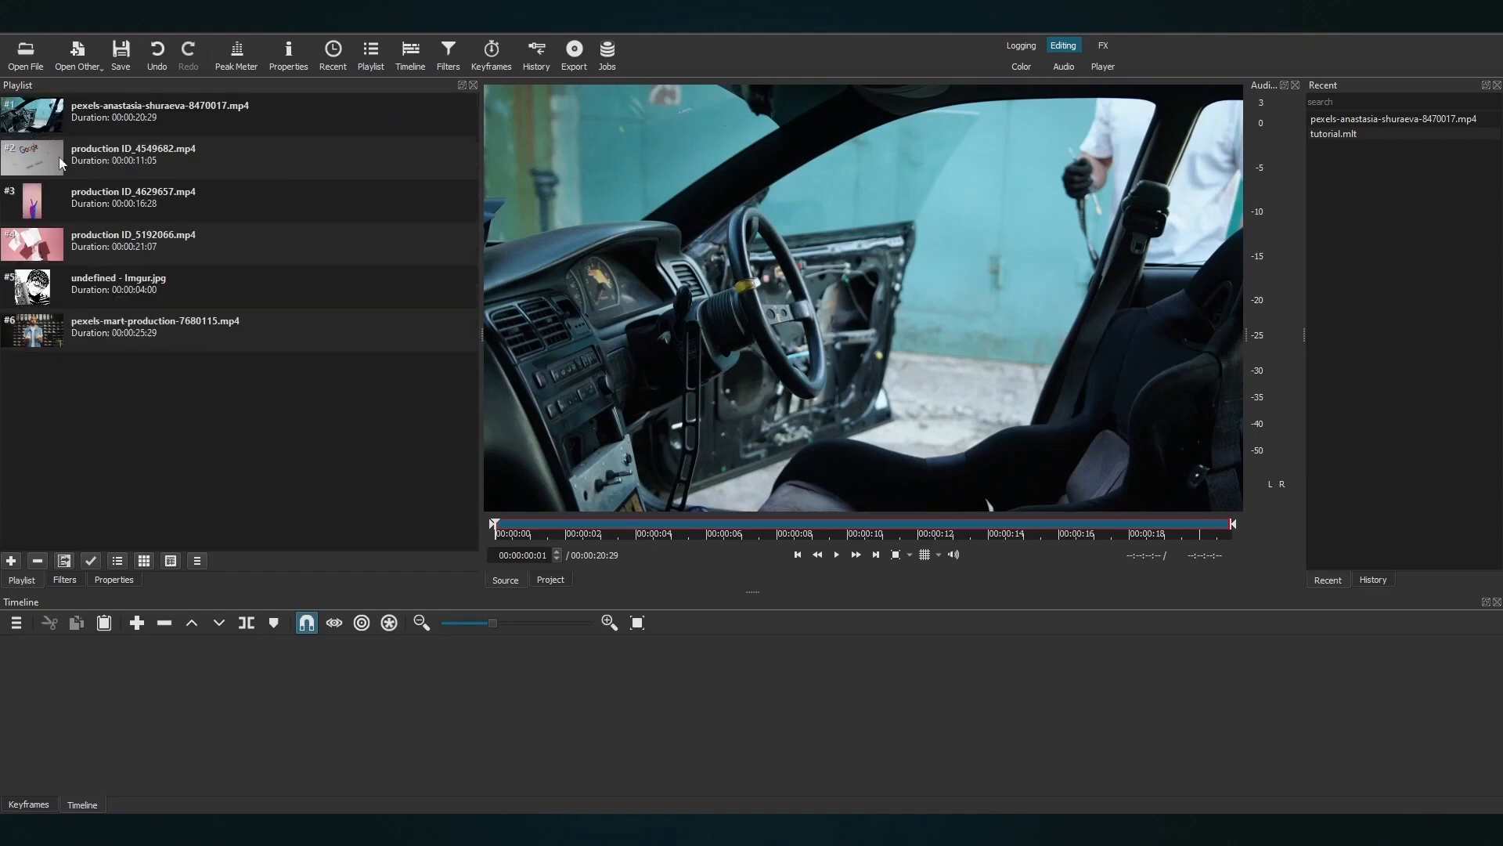
# - Compare the playlist's view modes and set it to show the clips as large thumbnail icons
pyautogui.click(146, 560)
pyautogui.click(171, 561)
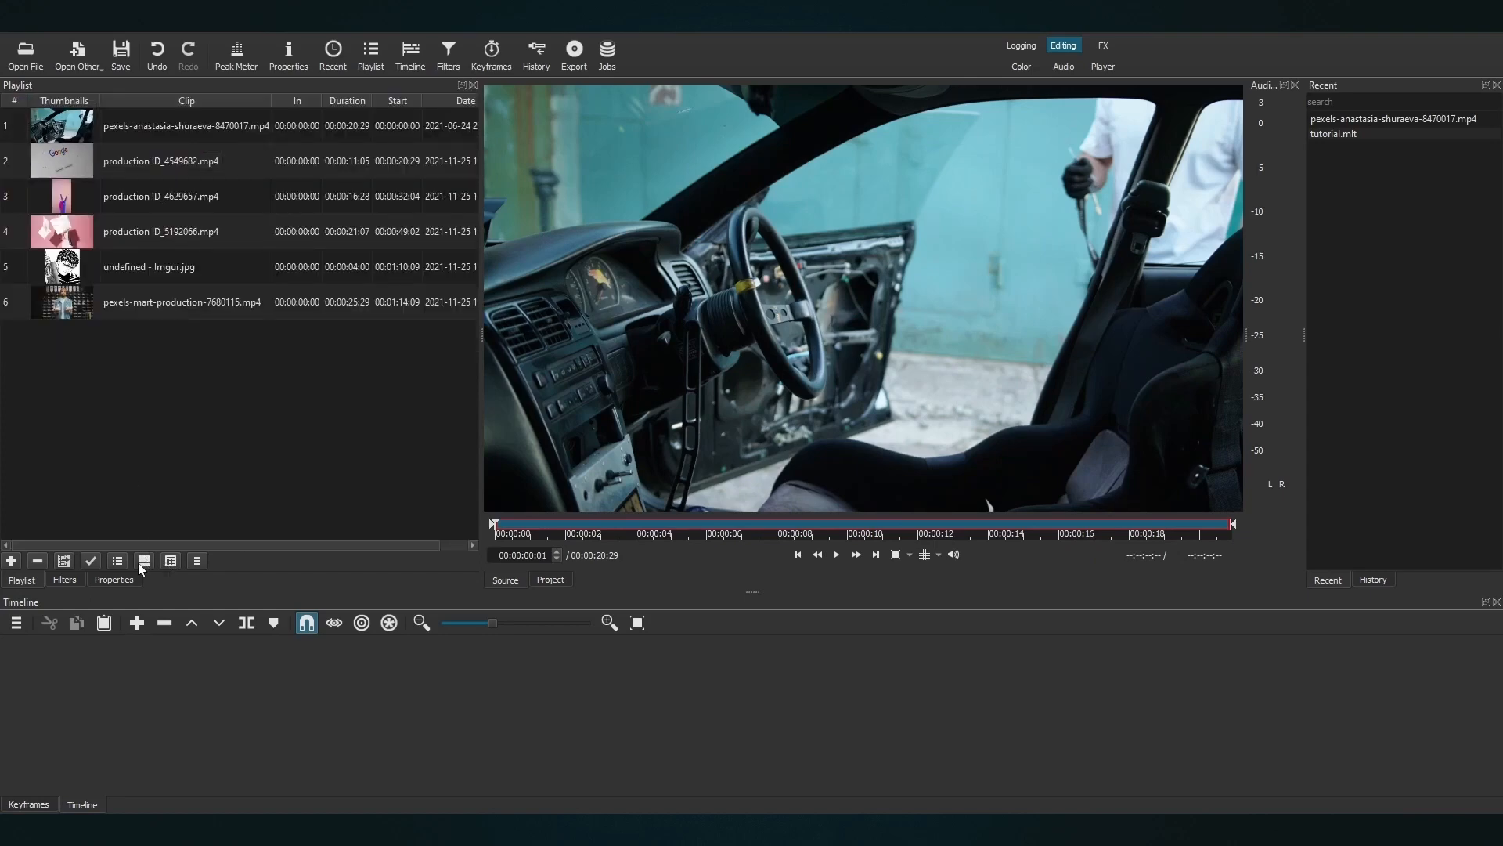
pyautogui.click(144, 561)
pyautogui.click(117, 560)
pyautogui.click(144, 560)
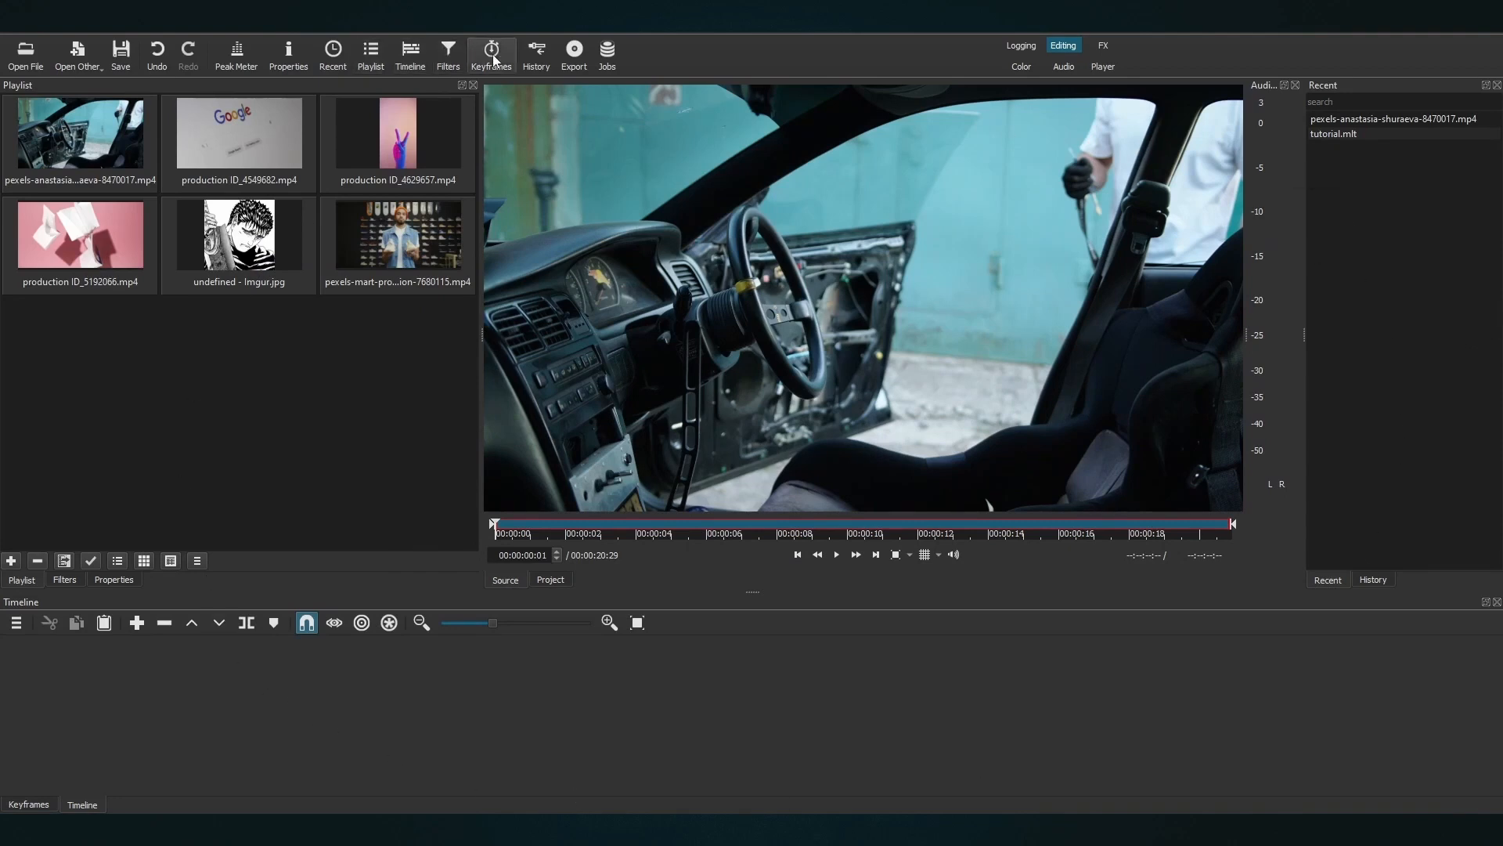
# - Show the clip filters and dock them beneath the playlist
pyautogui.click(448, 53)
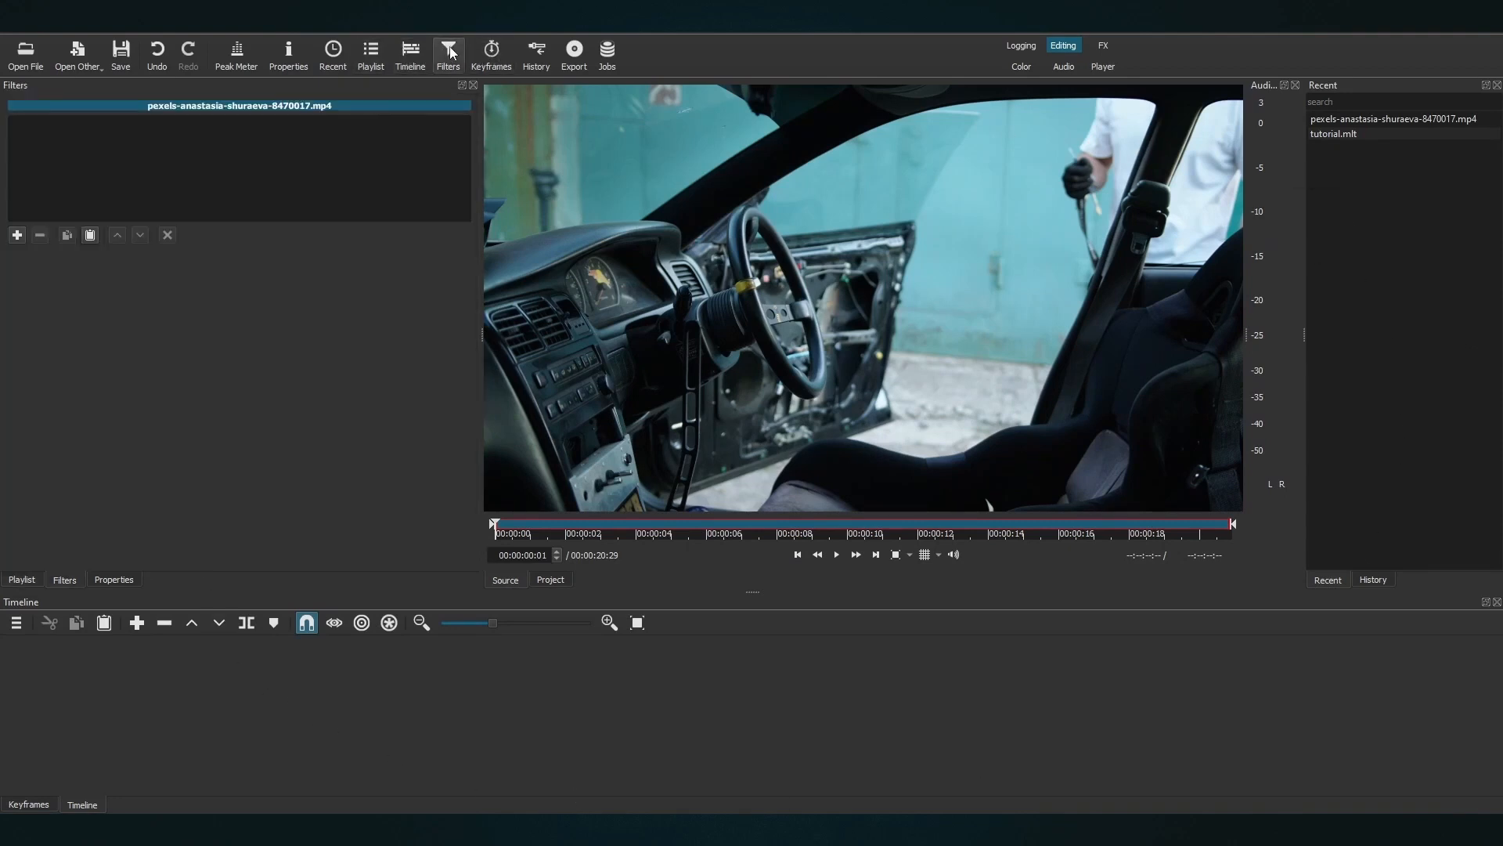
pyautogui.moveTo(72, 91); pyautogui.dragTo(247, 514)
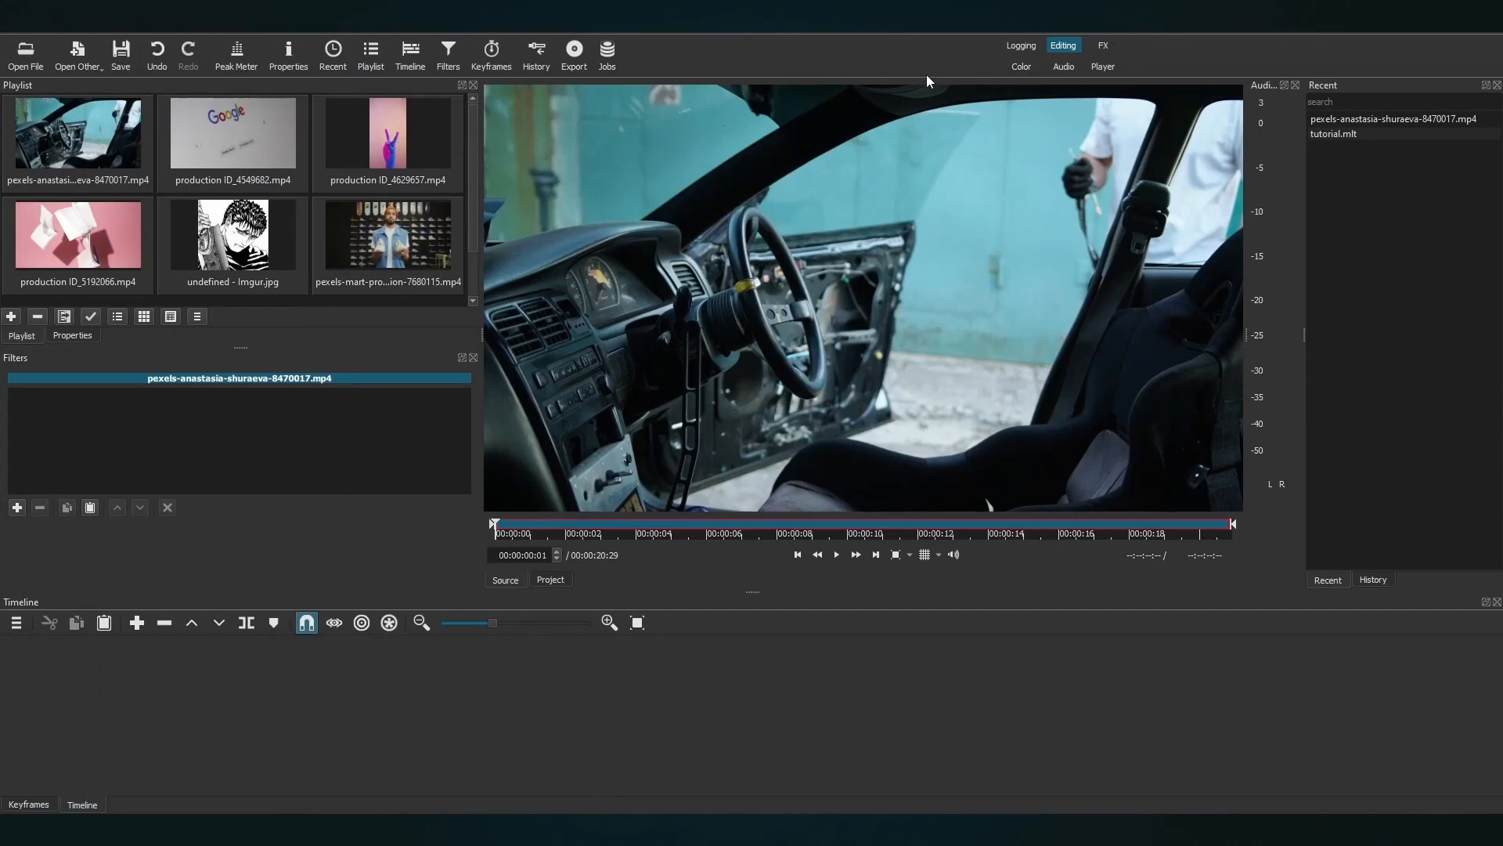
# - Look through the Logging, FX, Player, Audio and Color workspace layouts, ending in the Editing layout
pyautogui.click(1025, 45)
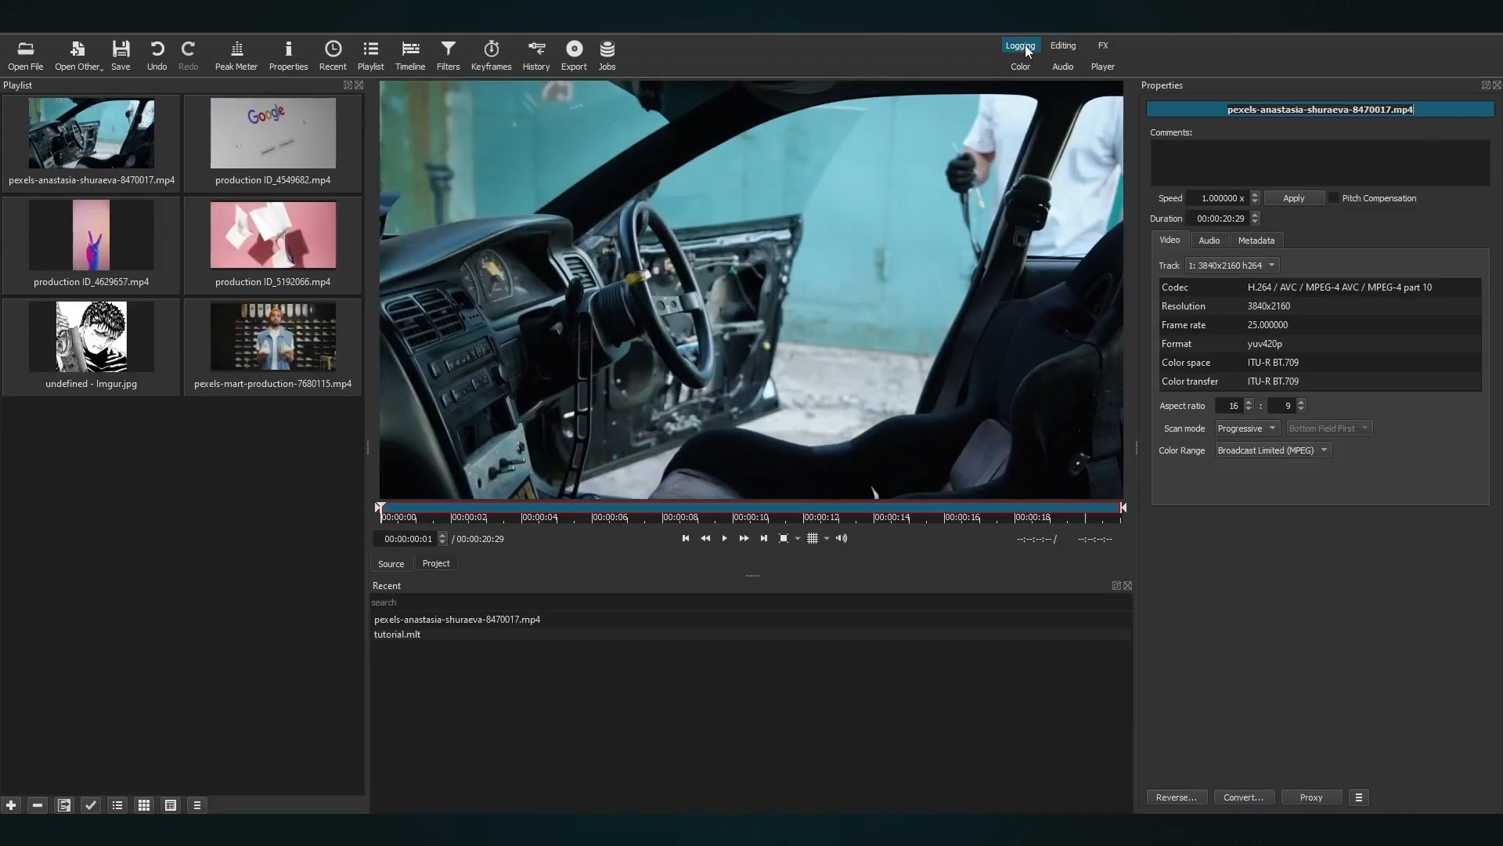
pyautogui.click(1101, 46)
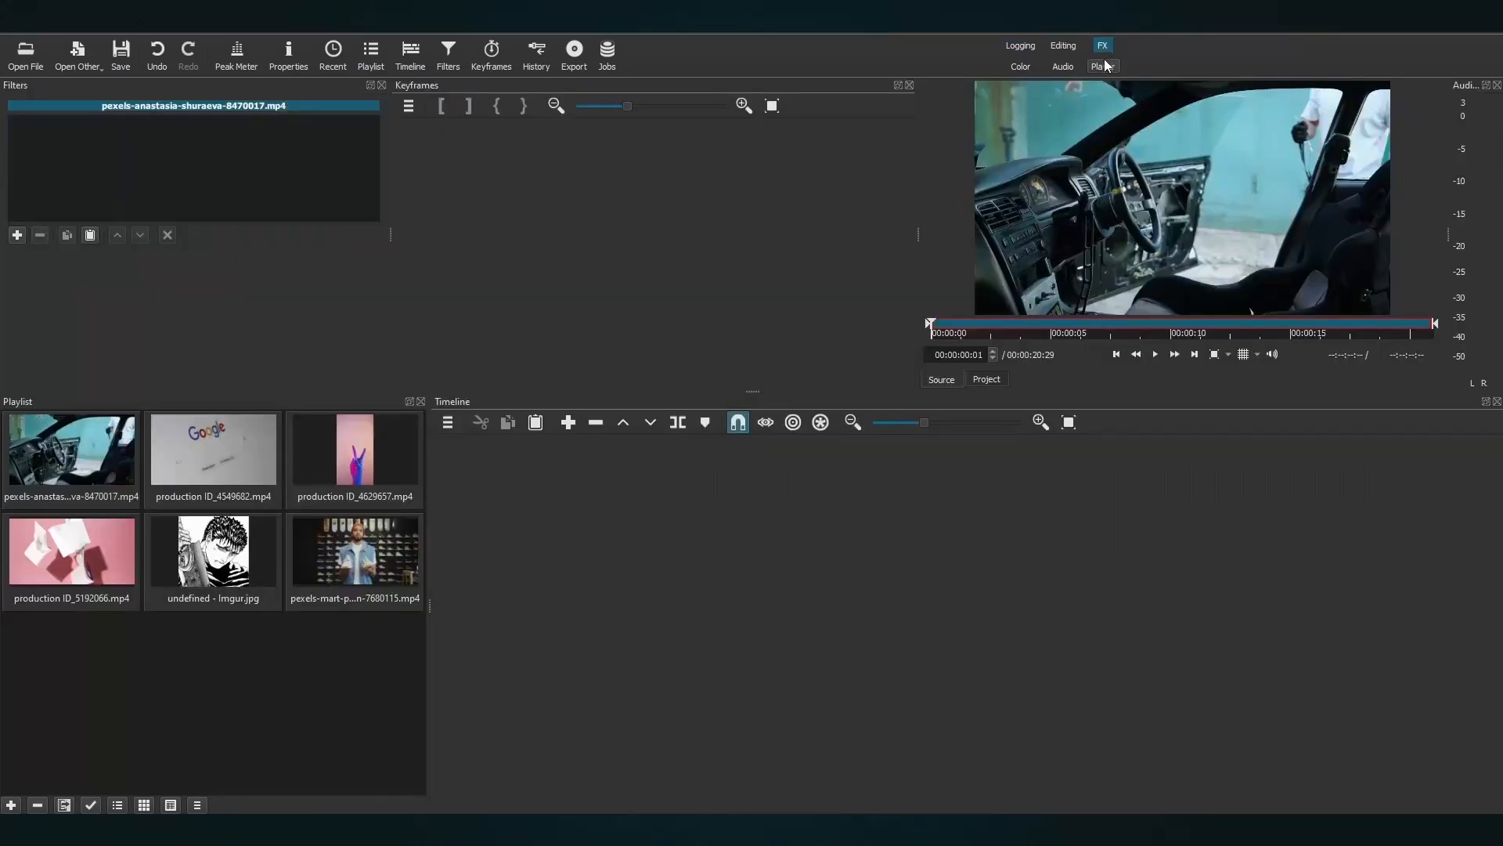
pyautogui.click(1103, 67)
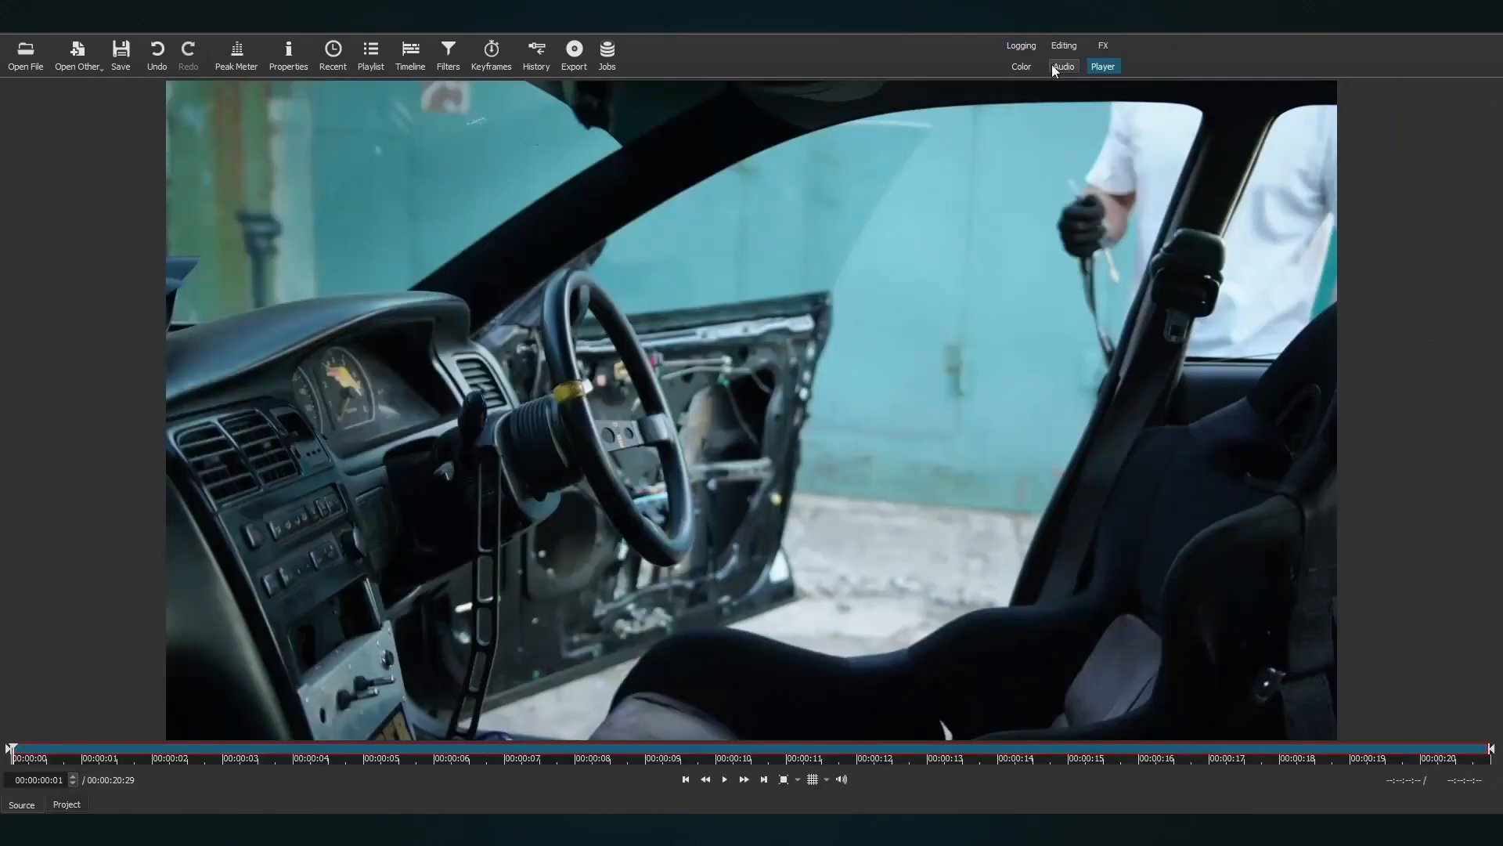
pyautogui.click(1053, 67)
pyautogui.click(1013, 66)
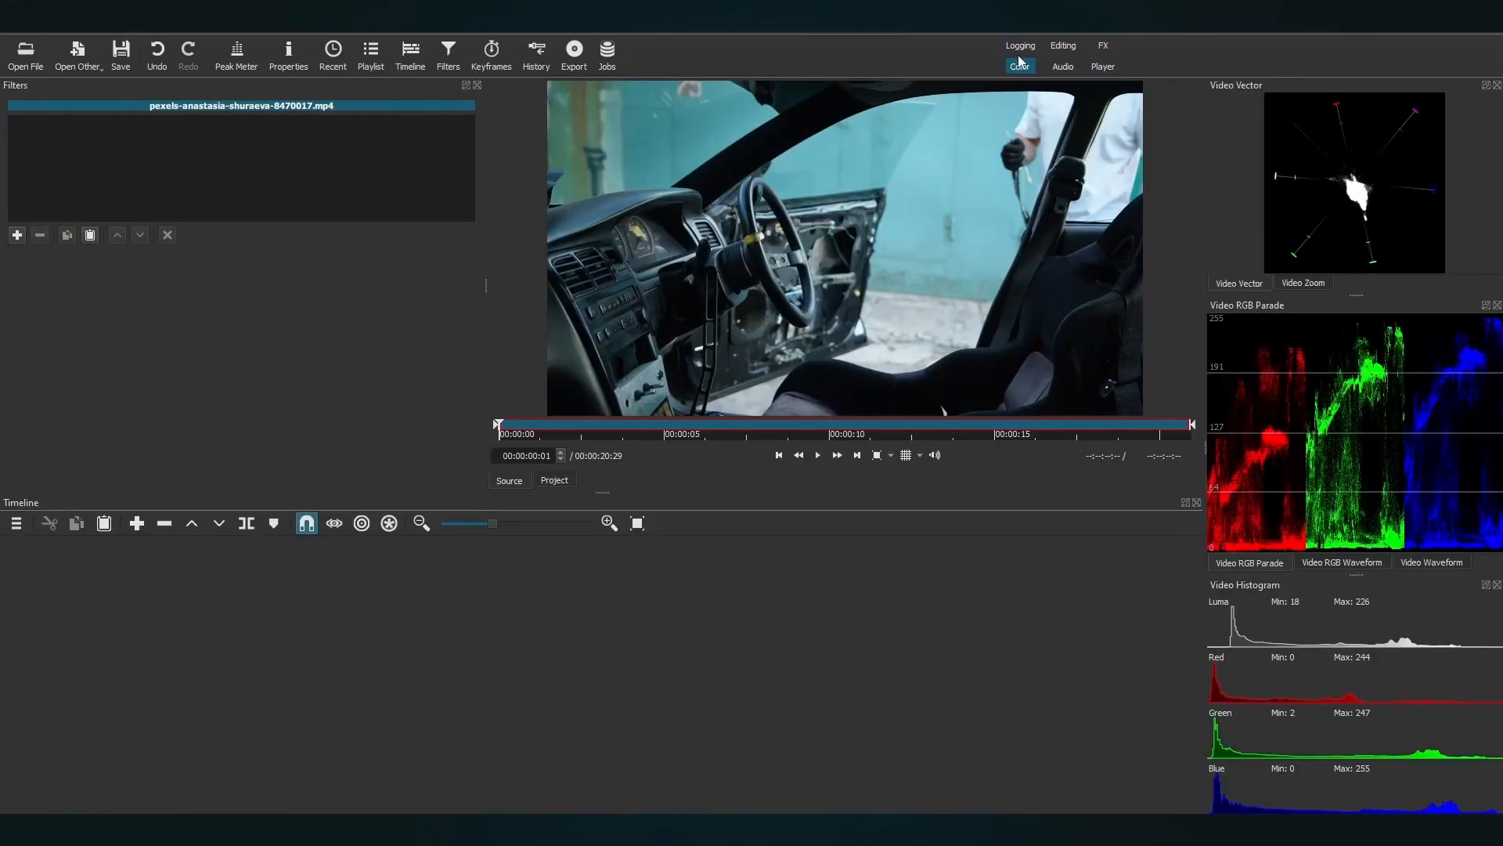
pyautogui.hotkey('alt', '2')
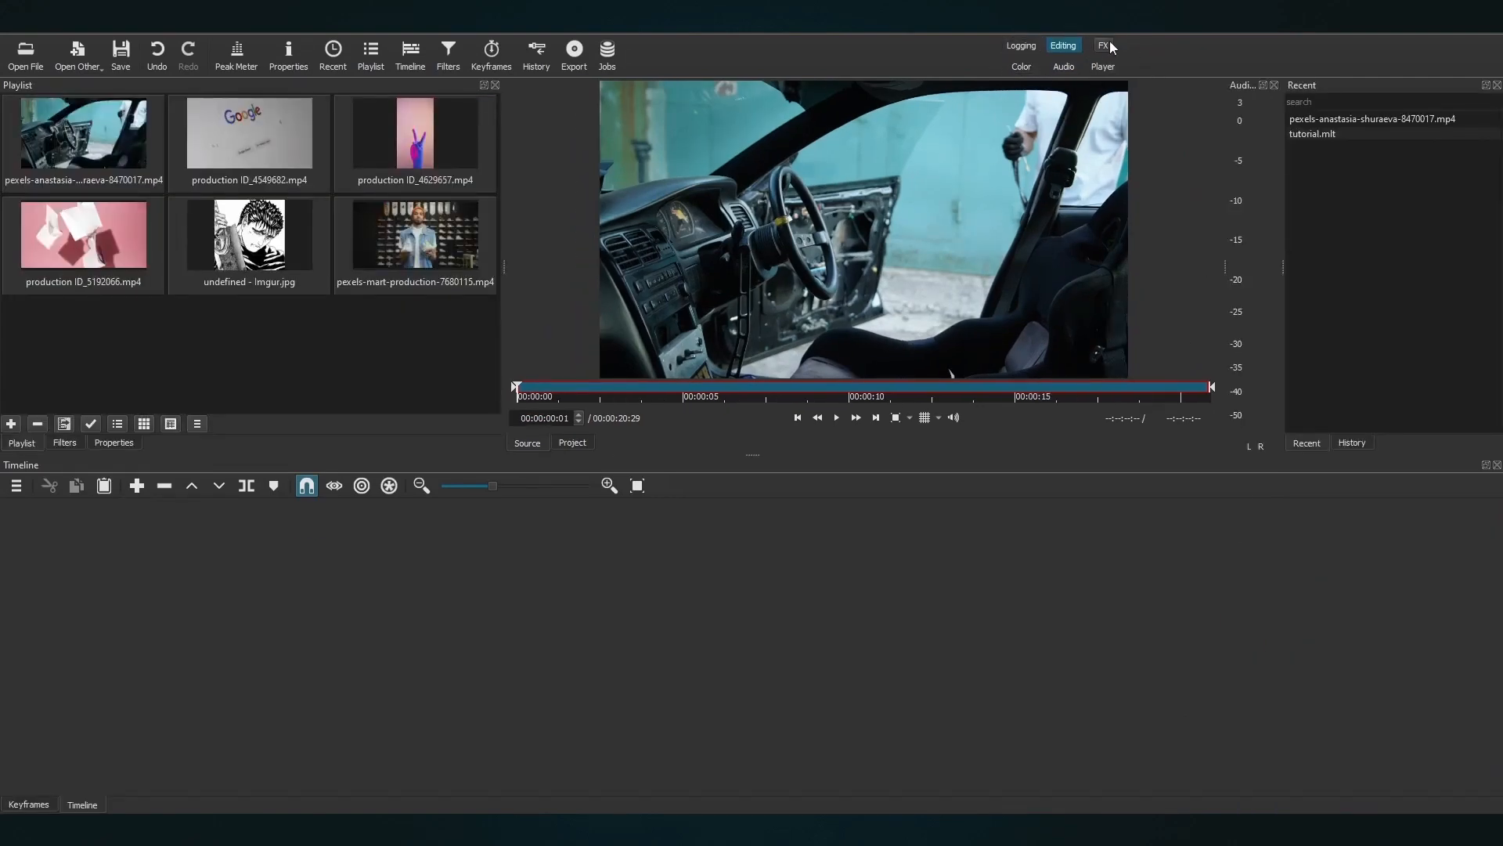
pyautogui.hotkey('alt', '4')
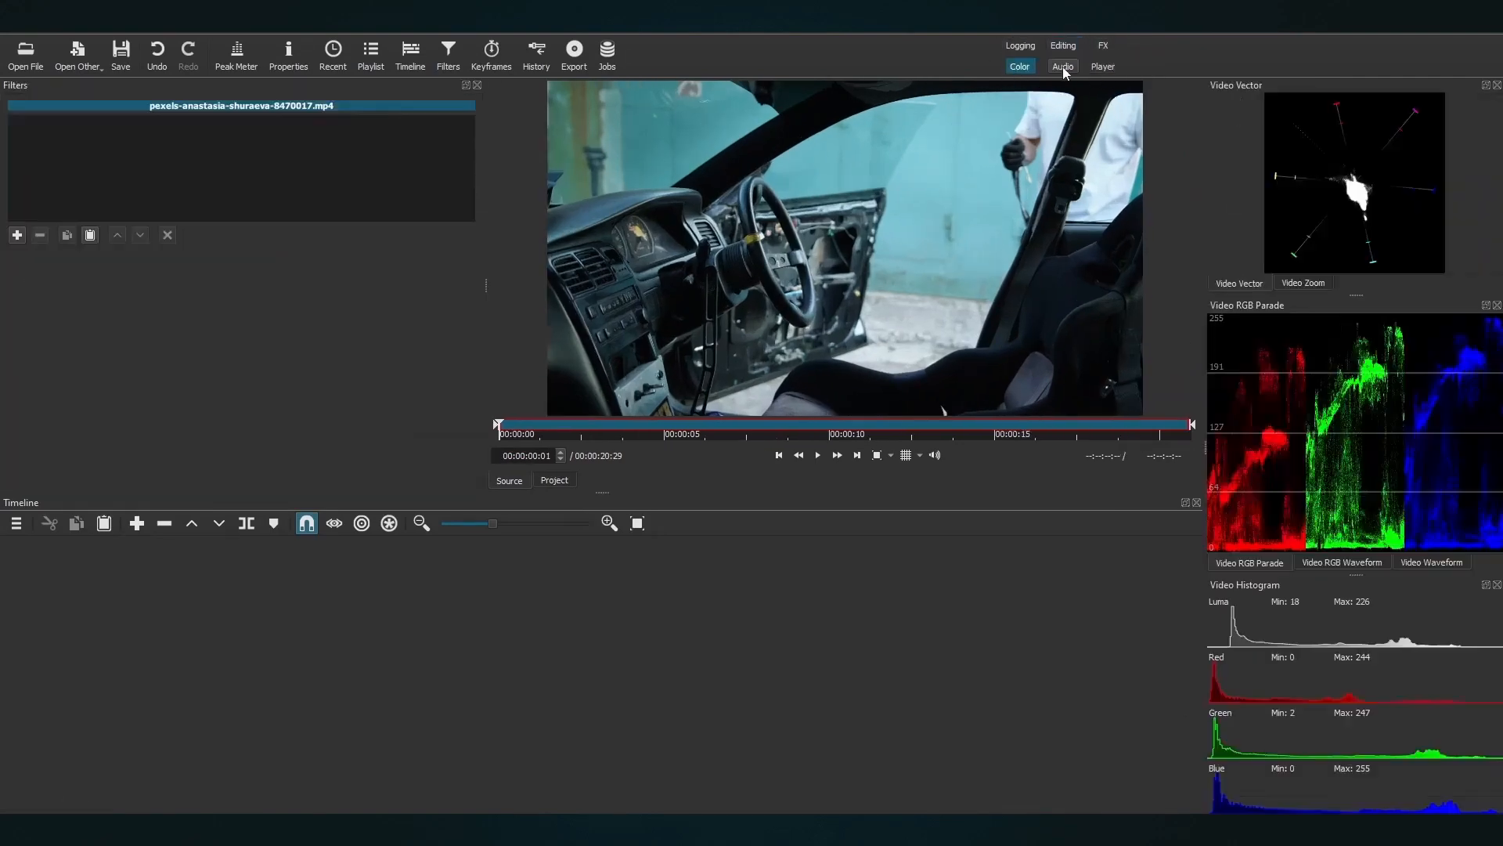
pyautogui.click(1064, 67)
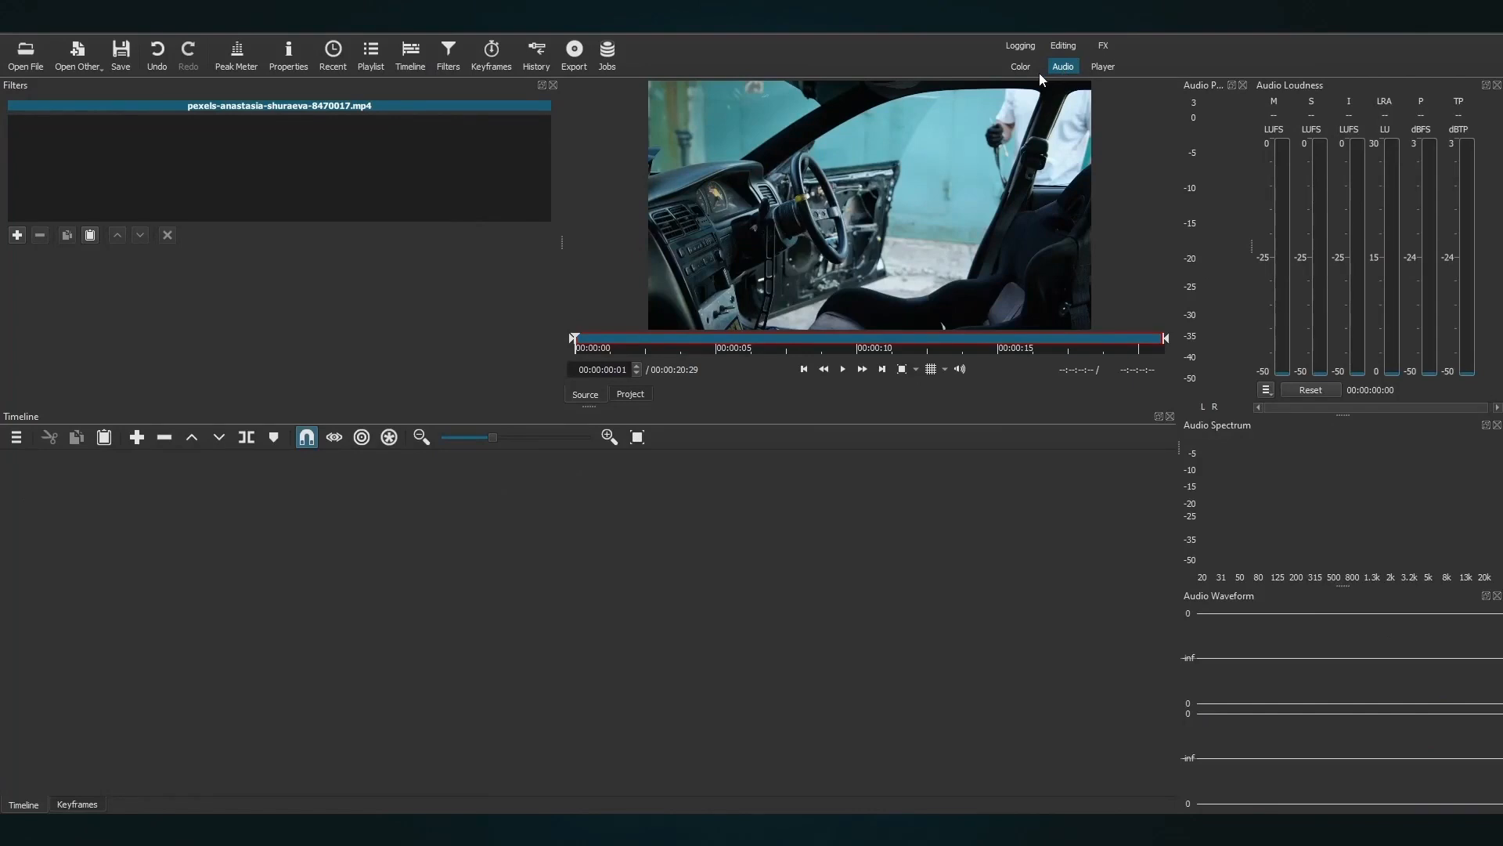
pyautogui.click(1056, 47)
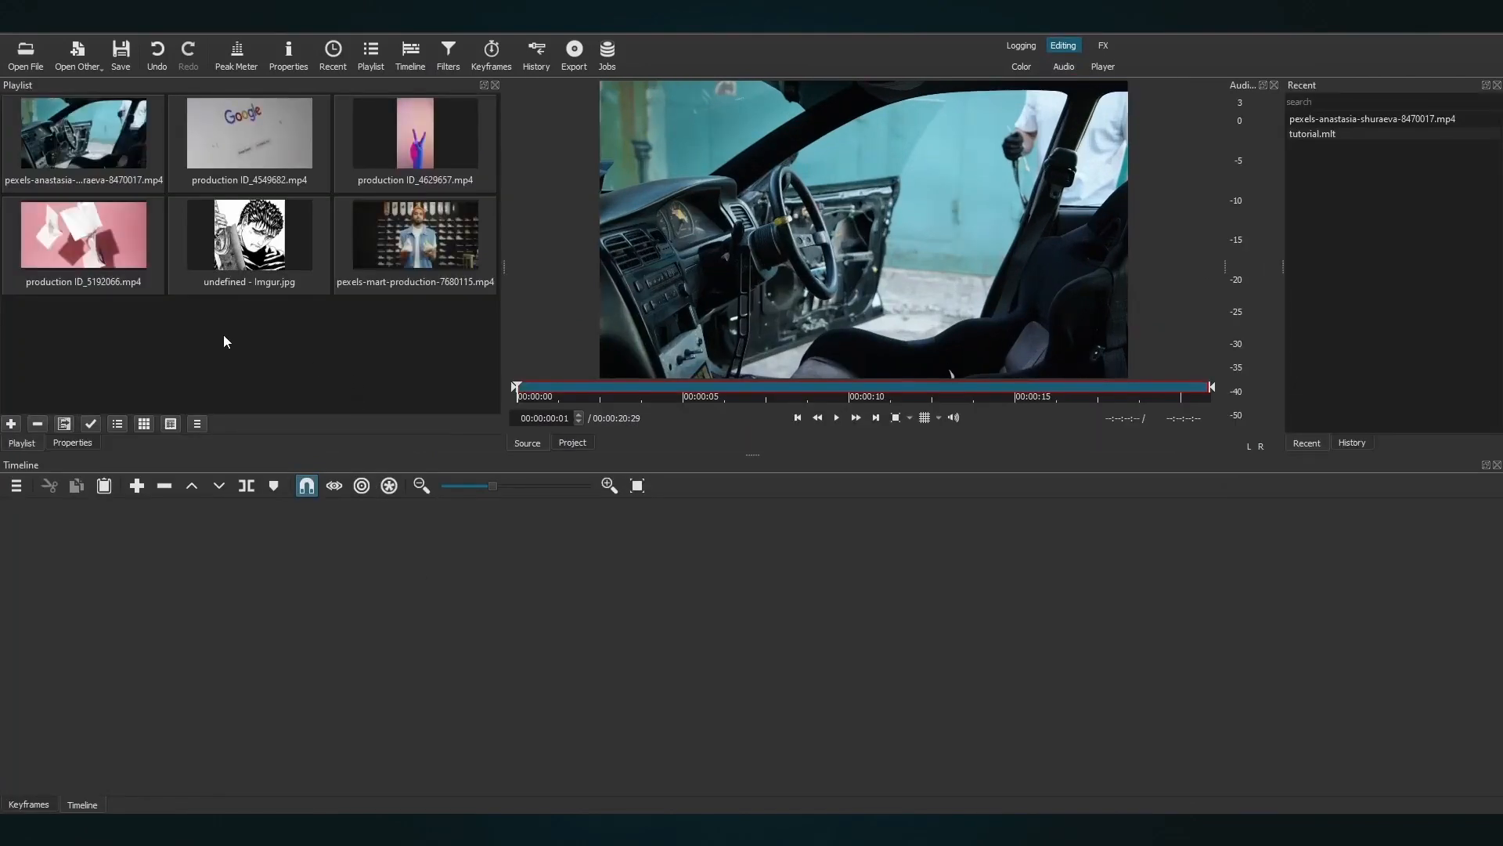
# - Mark the car interior clip from 00:00:00:20 to 00:00:02:25 and place that section on the timeline
pyautogui.doubleClick(98, 149)
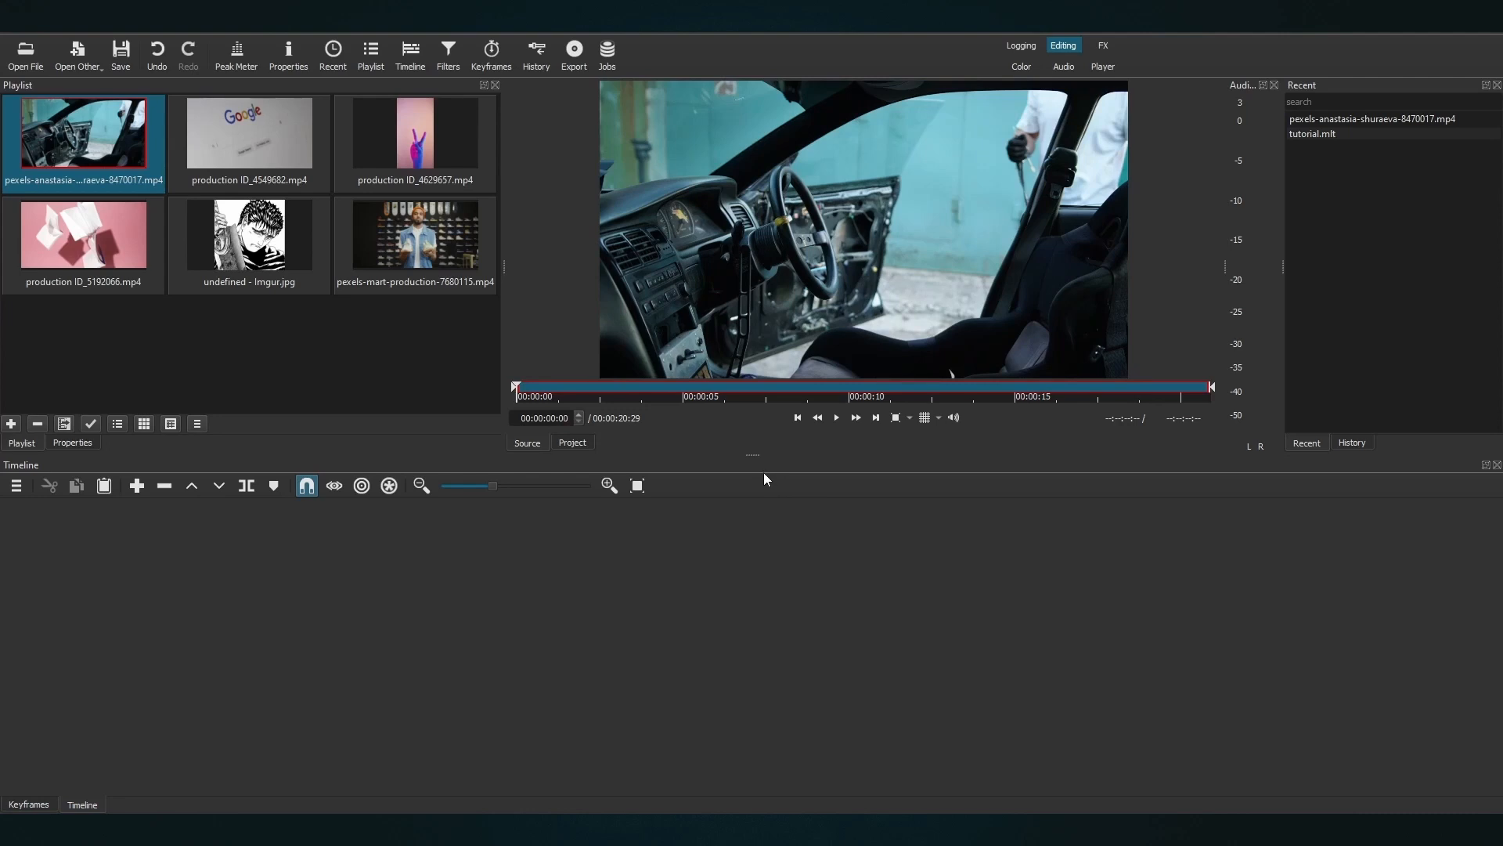
pyautogui.press('space')
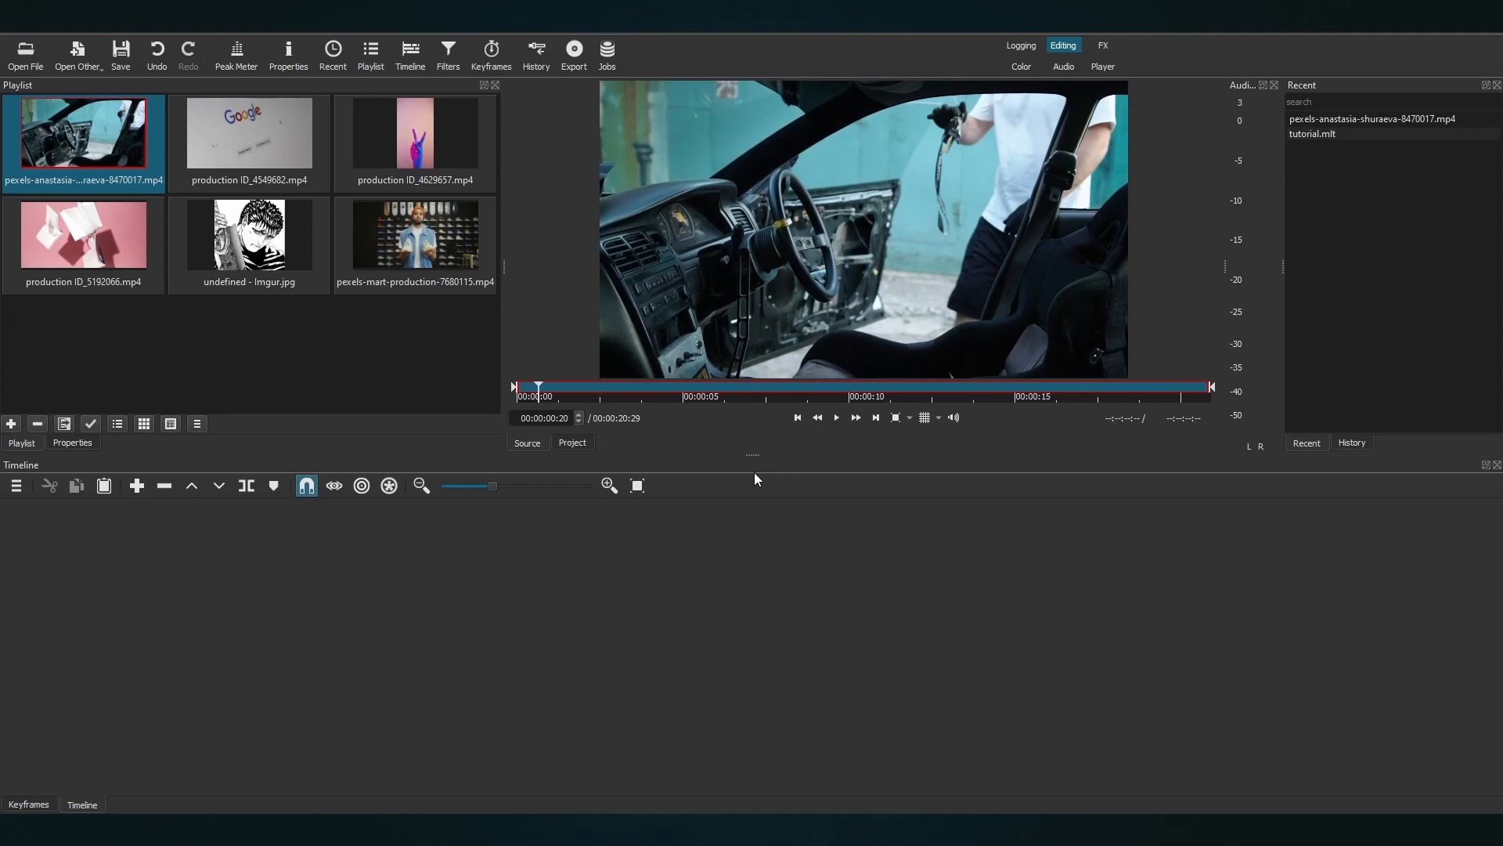
pyautogui.press('i')
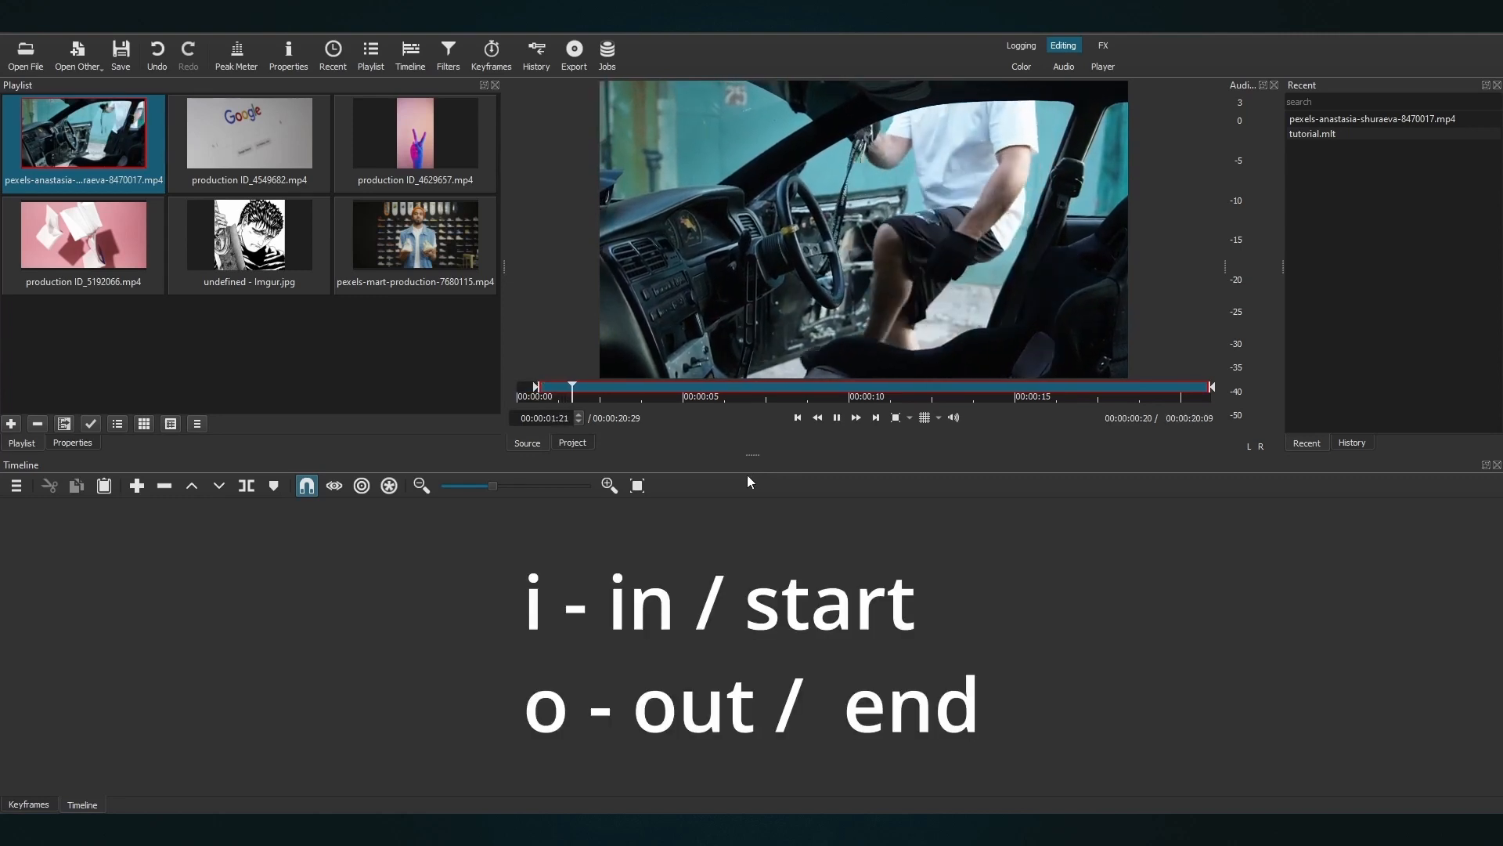
pyautogui.press('space')
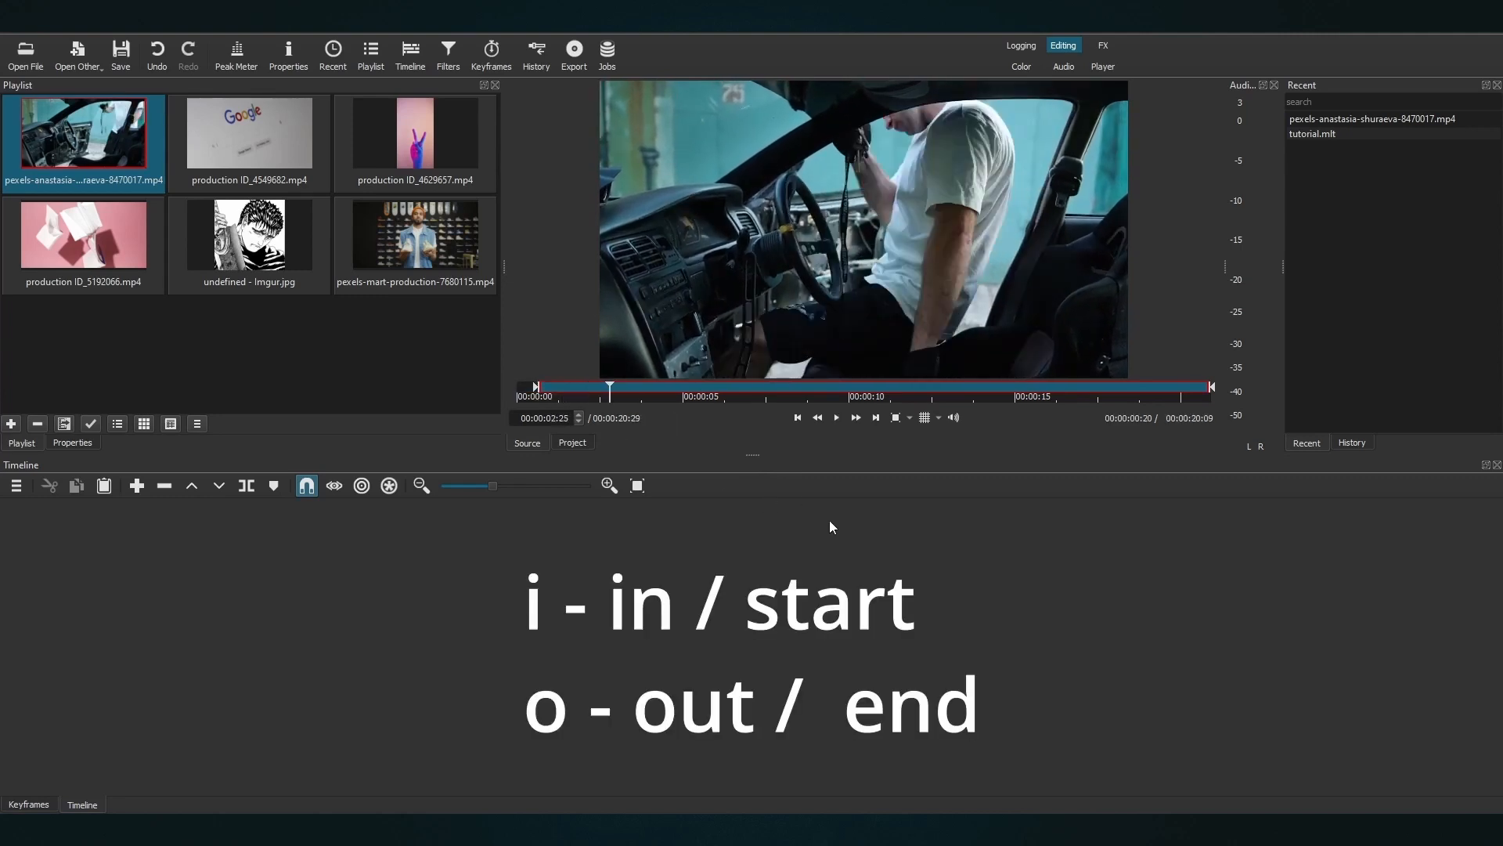
pyautogui.press('o')
pyautogui.moveTo(818, 184); pyautogui.dragTo(421, 602)
# - Mark a 00:00:02:27 section of production ID_4549682.mp4 starting at 00:00:01:21 and place it directly after the car clip on the timeline
pyautogui.moveTo(84, 134); pyautogui.dragTo(234, 160)
pyautogui.doubleClick(246, 139)
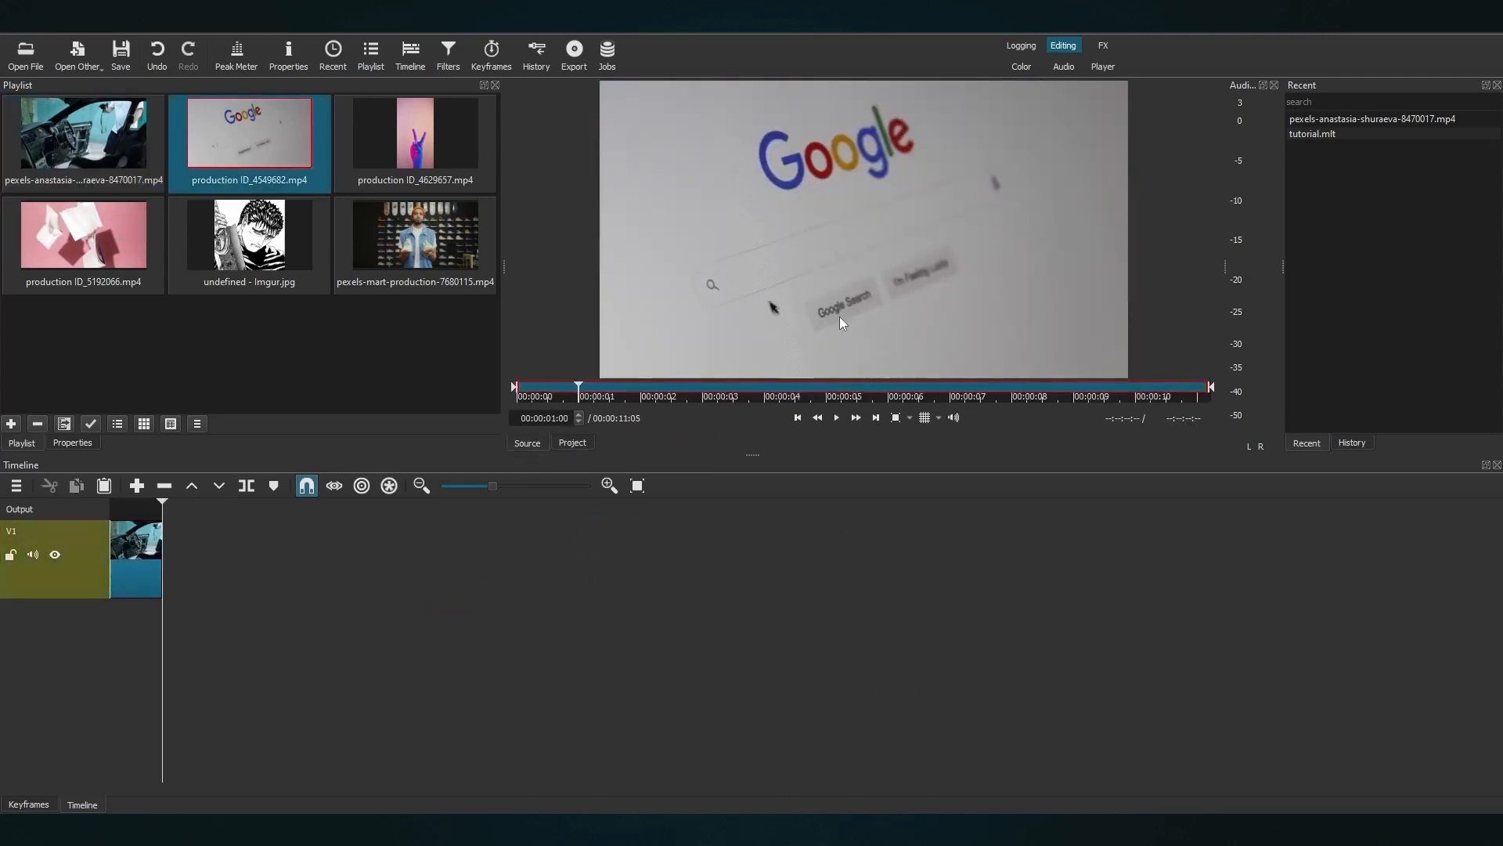
pyautogui.press('space')
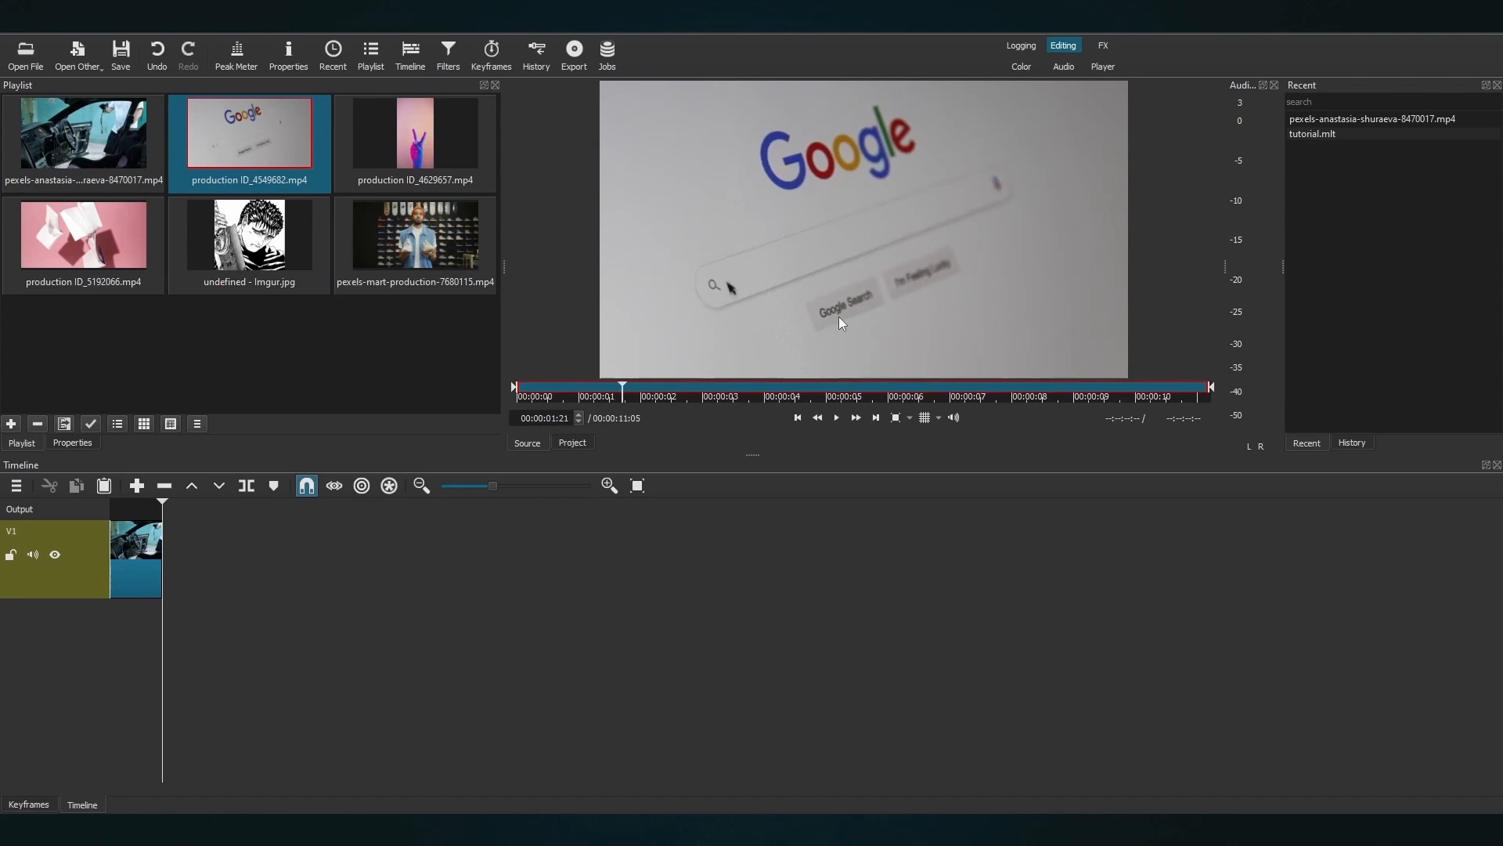
pyautogui.press('i')
pyautogui.press('space')
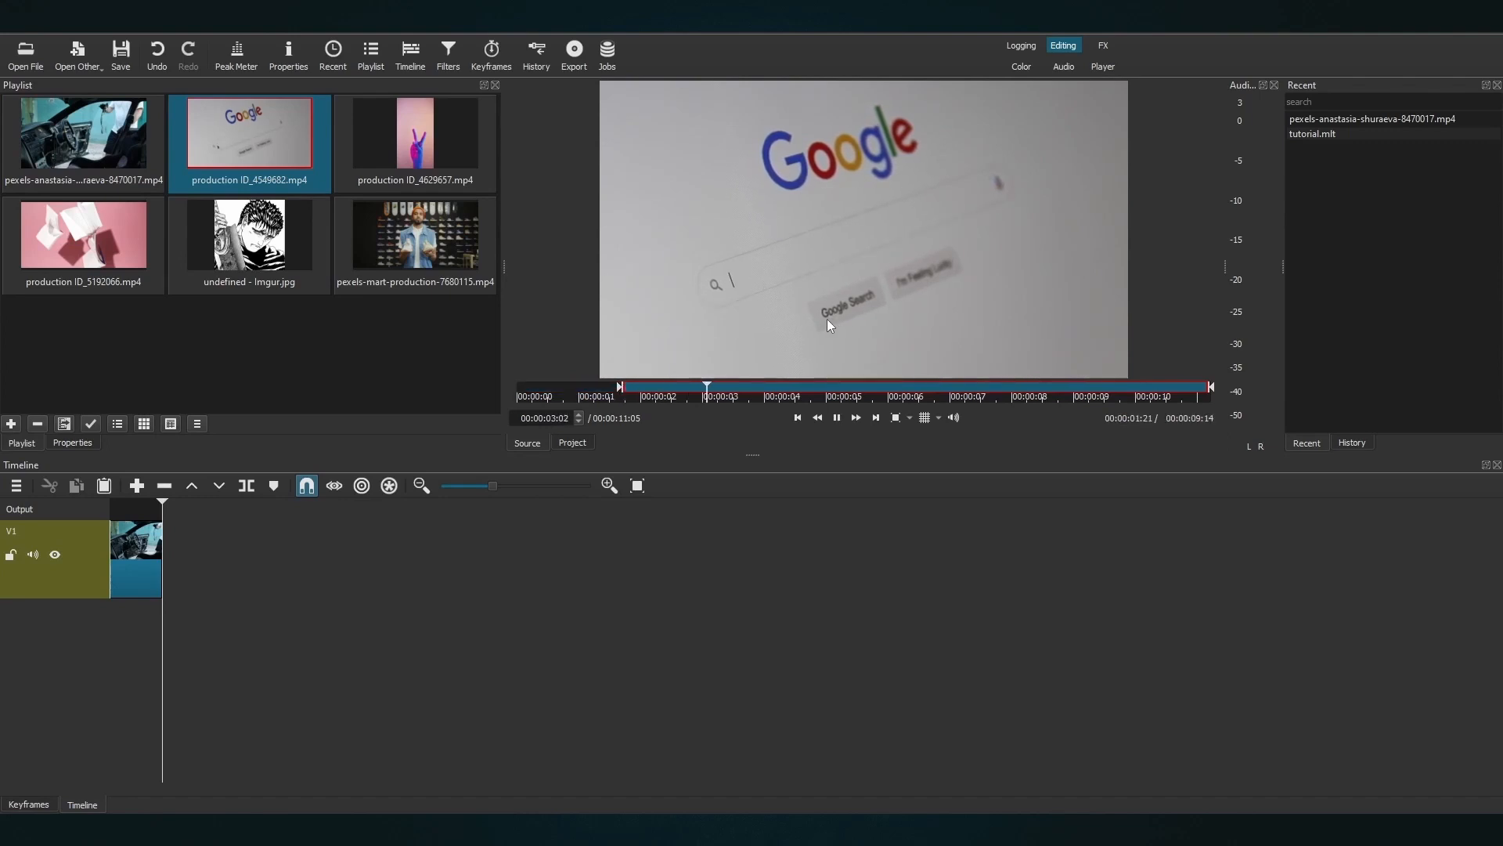
pyautogui.press('o')
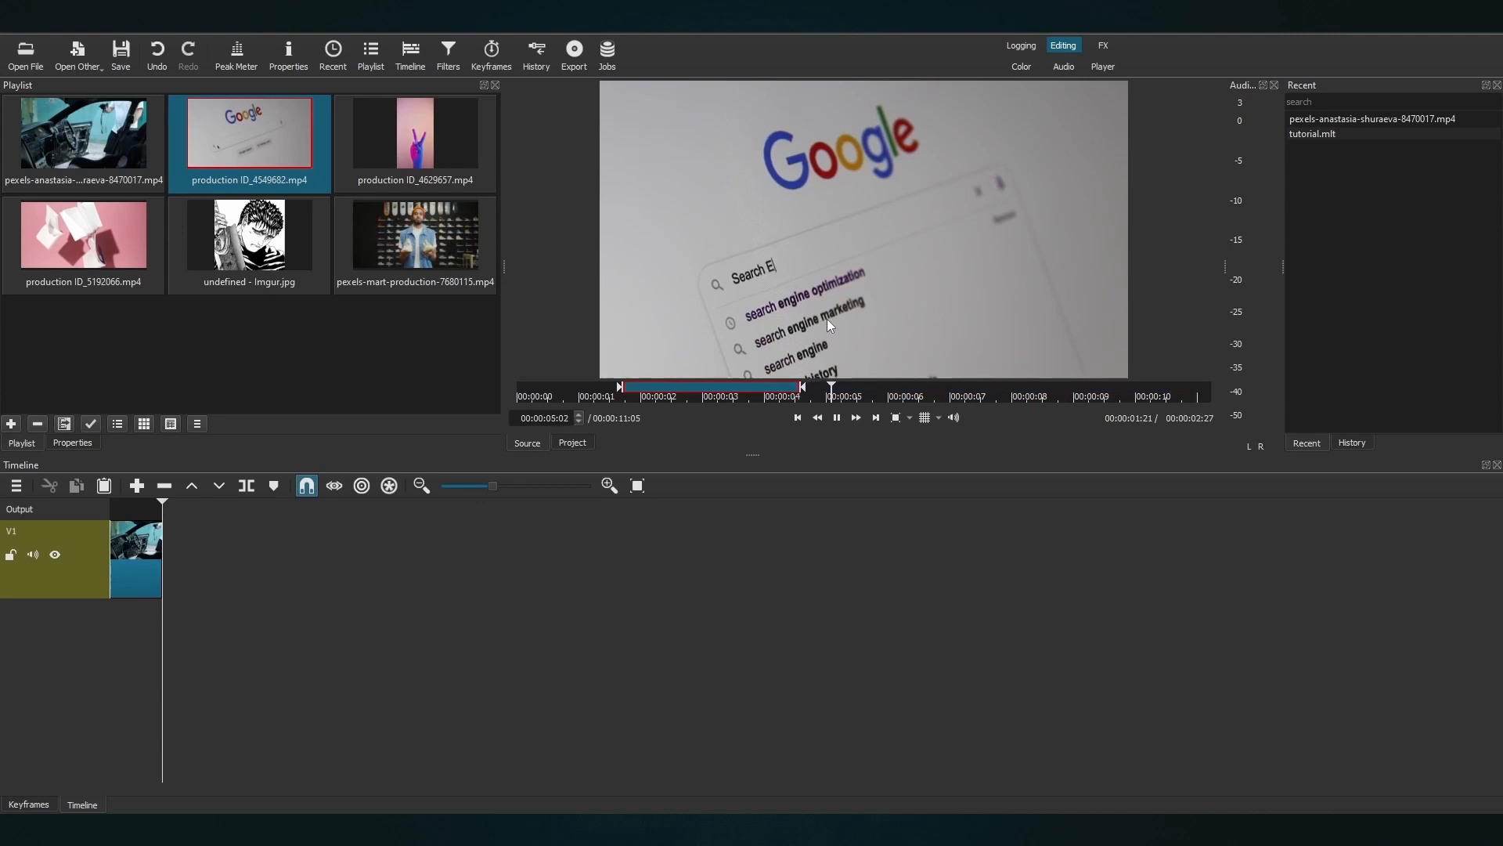
pyautogui.press('space')
pyautogui.moveTo(862, 210); pyautogui.dragTo(166, 533)
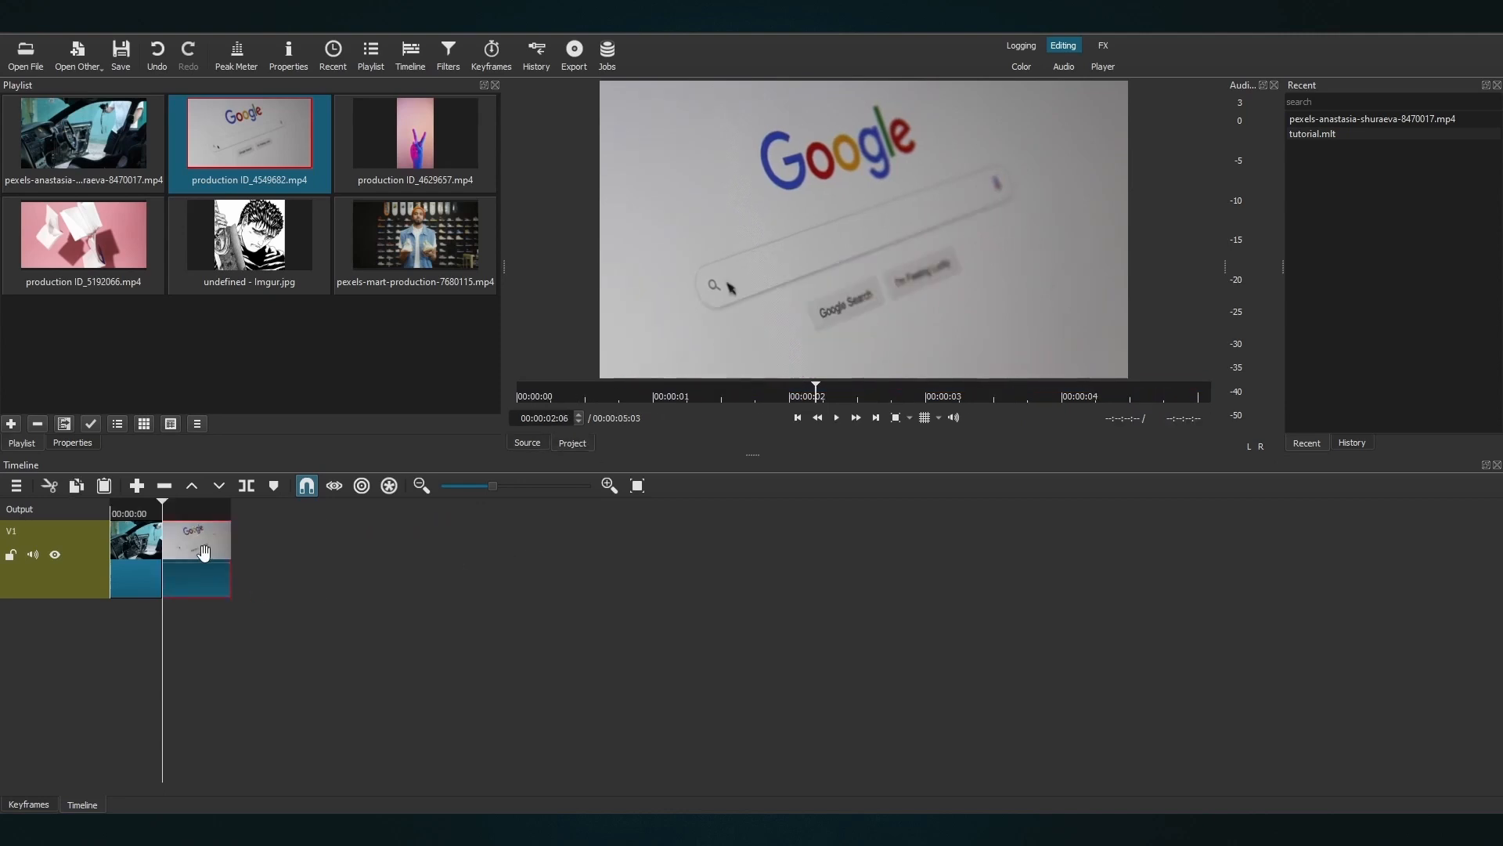
# - Play back the two-clip sequence from the beginning of the timeline
pyautogui.press('Home')
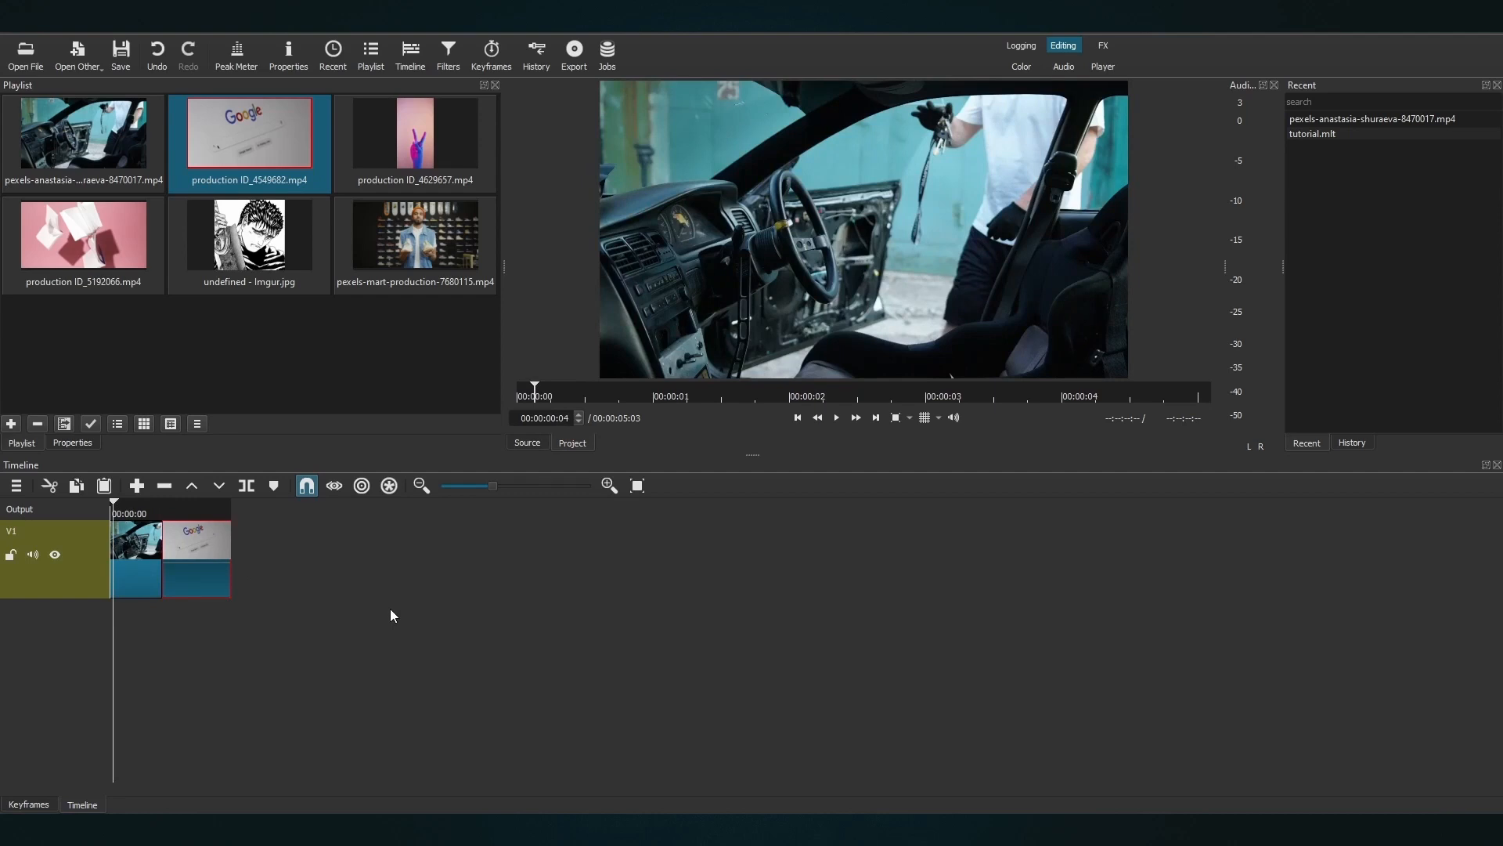
pyautogui.press('space')
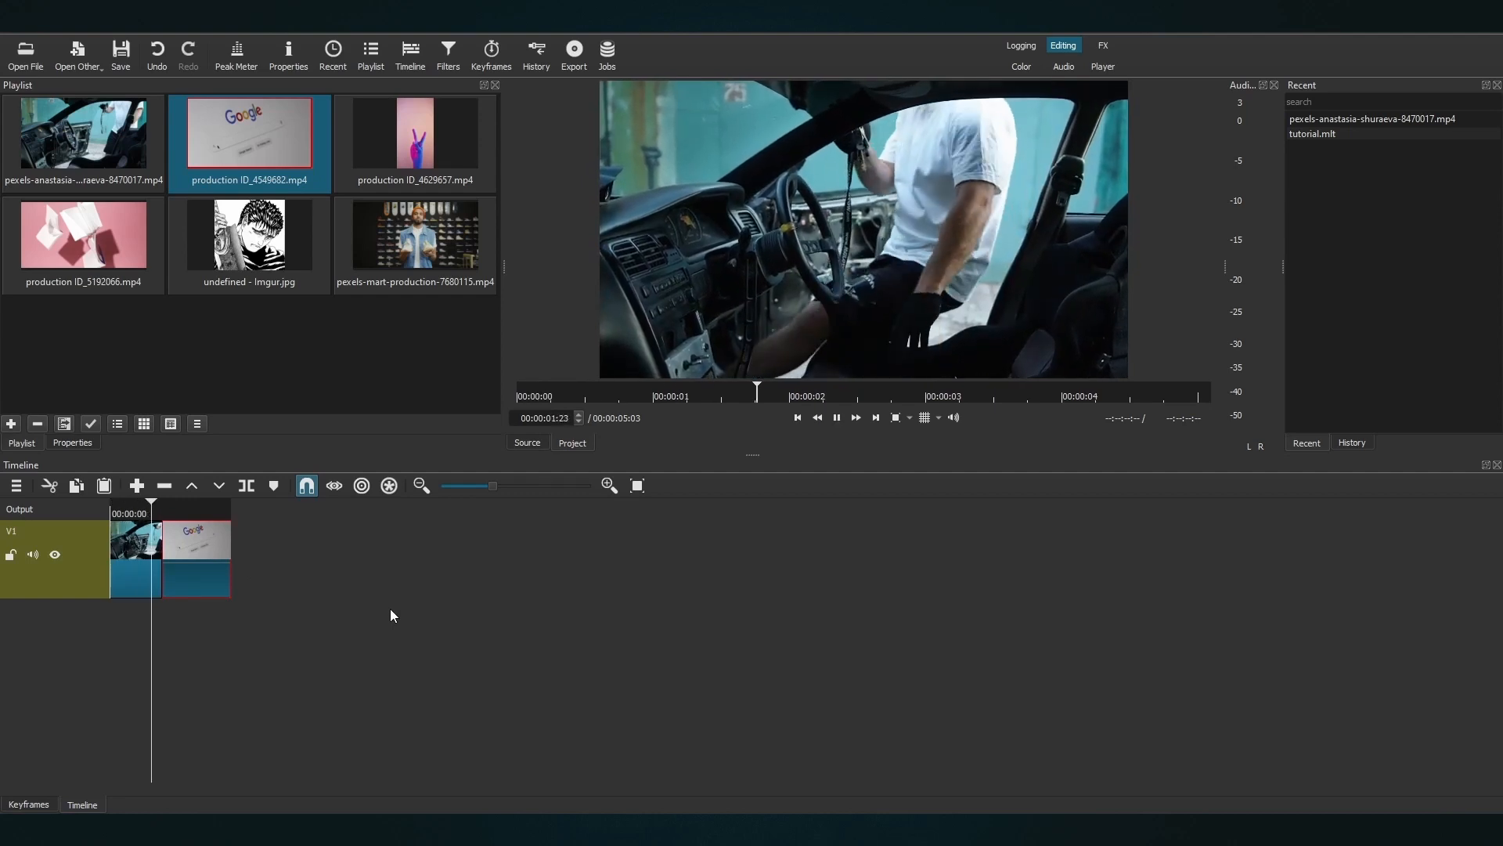
pyautogui.click(187, 609)
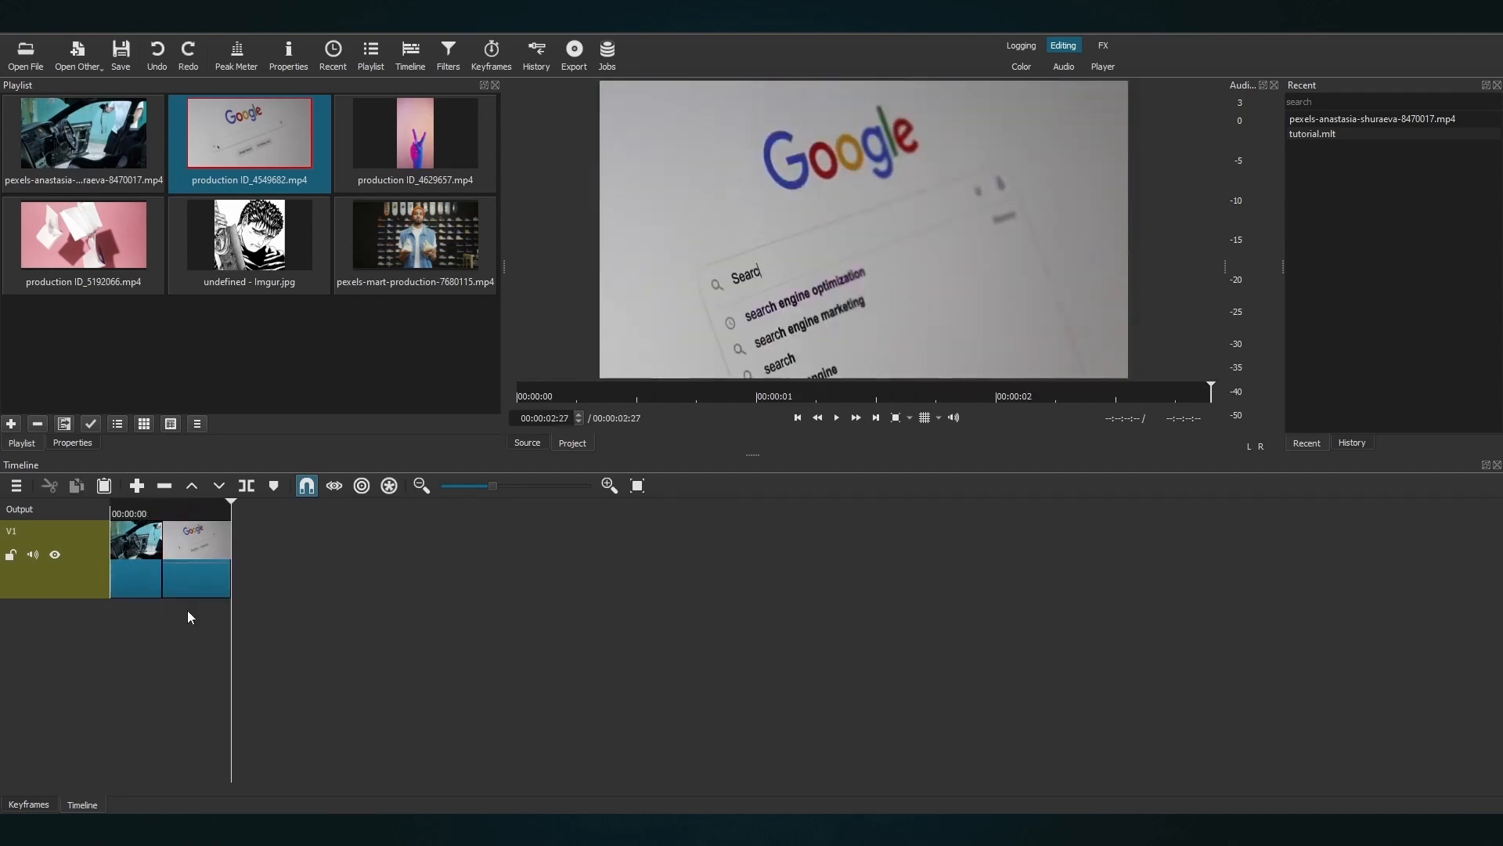
# - Try to rearrange the clips on track V1 with ripple off, and undo the move
pyautogui.click(200, 566)
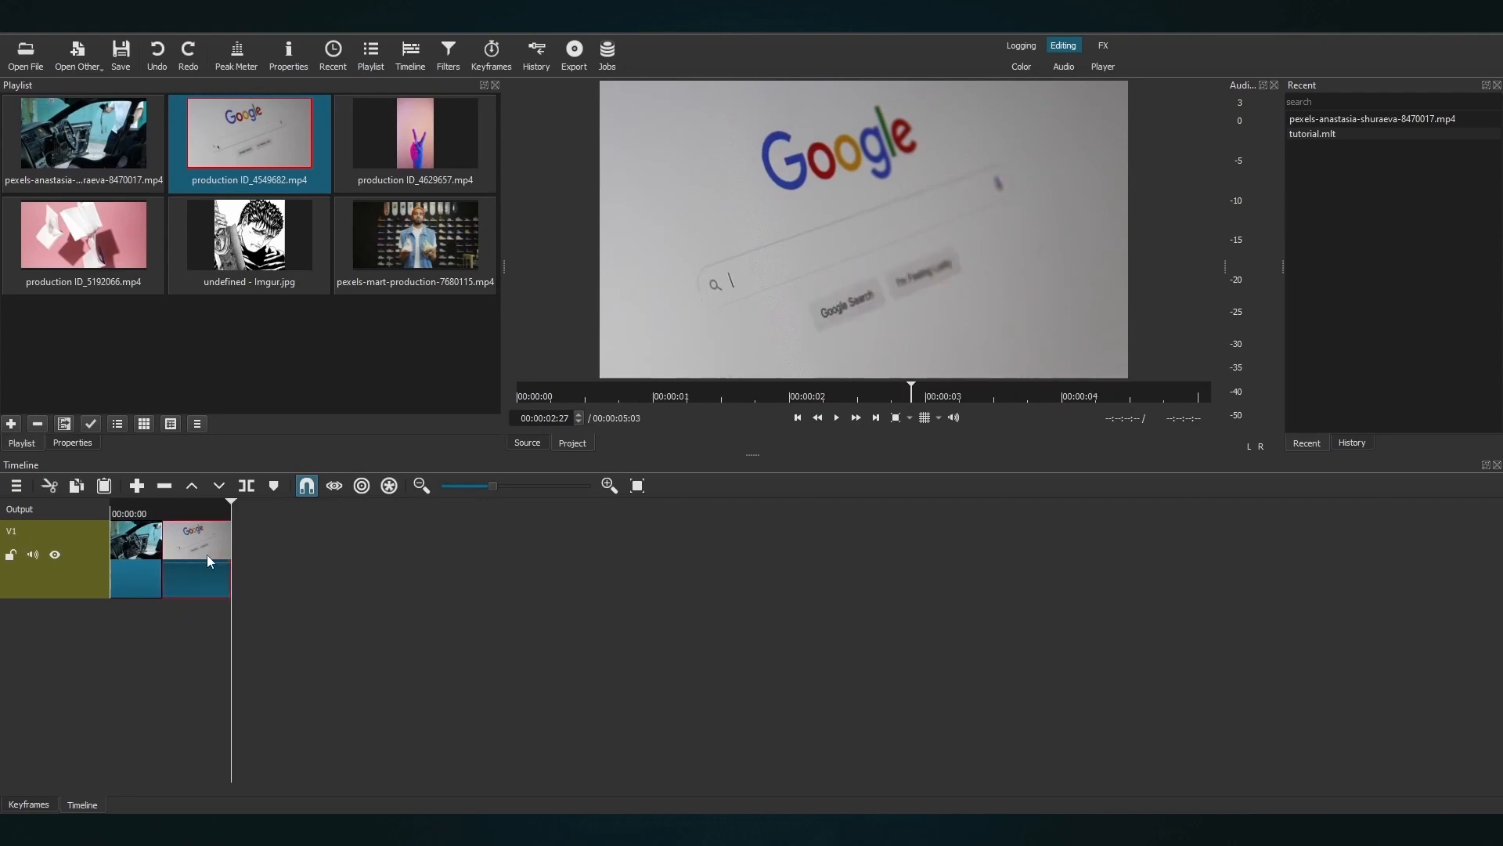
pyautogui.moveTo(144, 556)
pyautogui.mouseDown()
pyautogui.moveTo(266, 563)
pyautogui.moveTo(126, 559)
pyautogui.mouseUp()
pyautogui.hotkey('ctrl', 'z')
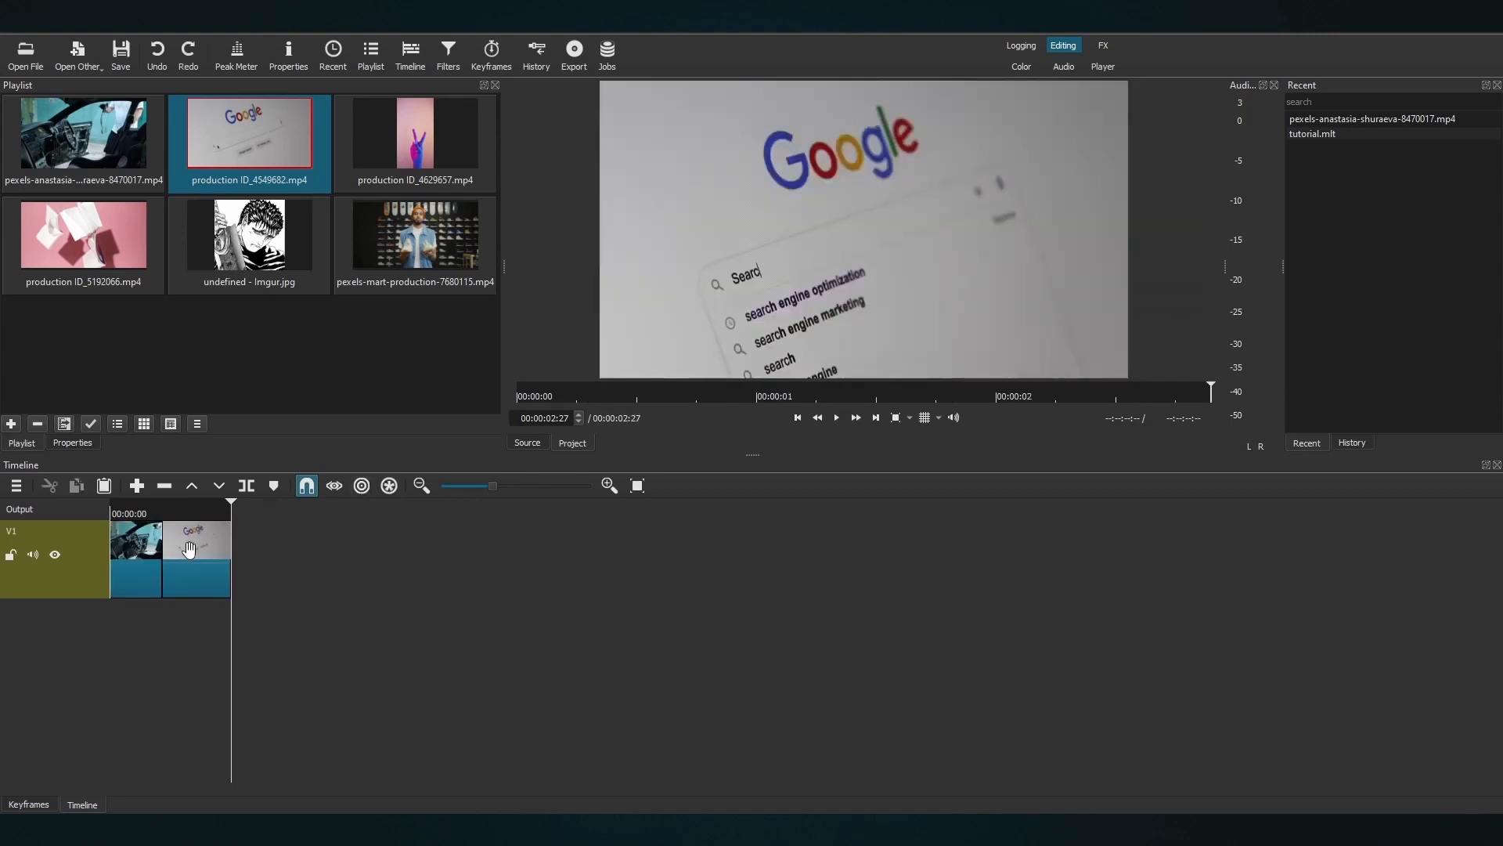
# - Move the Google clip ahead of the car clip on V1 with ripple turned on, and play back the timeline
pyautogui.click(362, 487)
pyautogui.moveTo(230, 533); pyautogui.dragTo(102, 567)
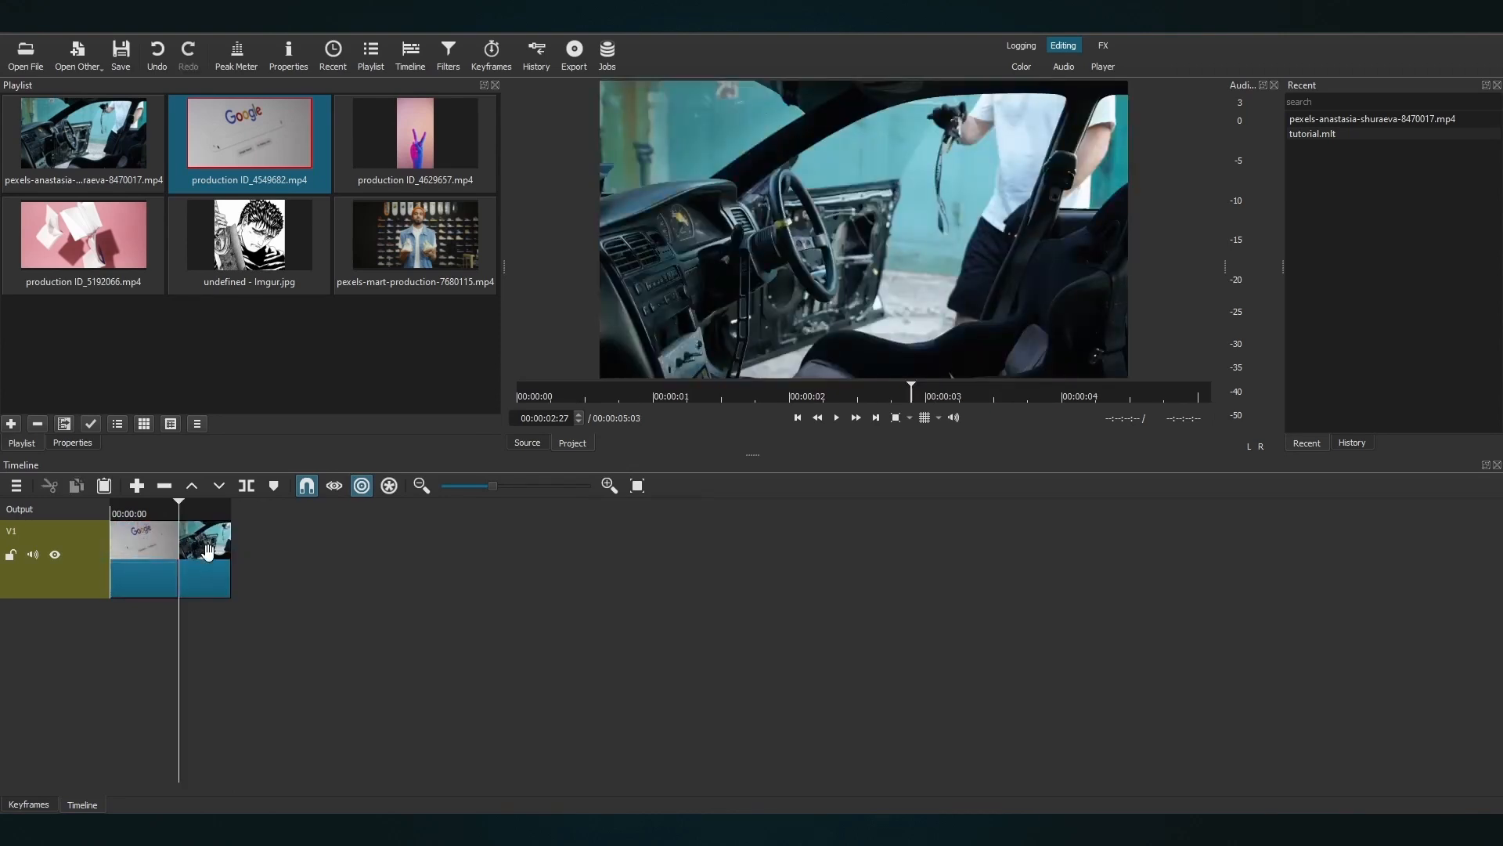
pyautogui.press('Home')
pyautogui.press('space')
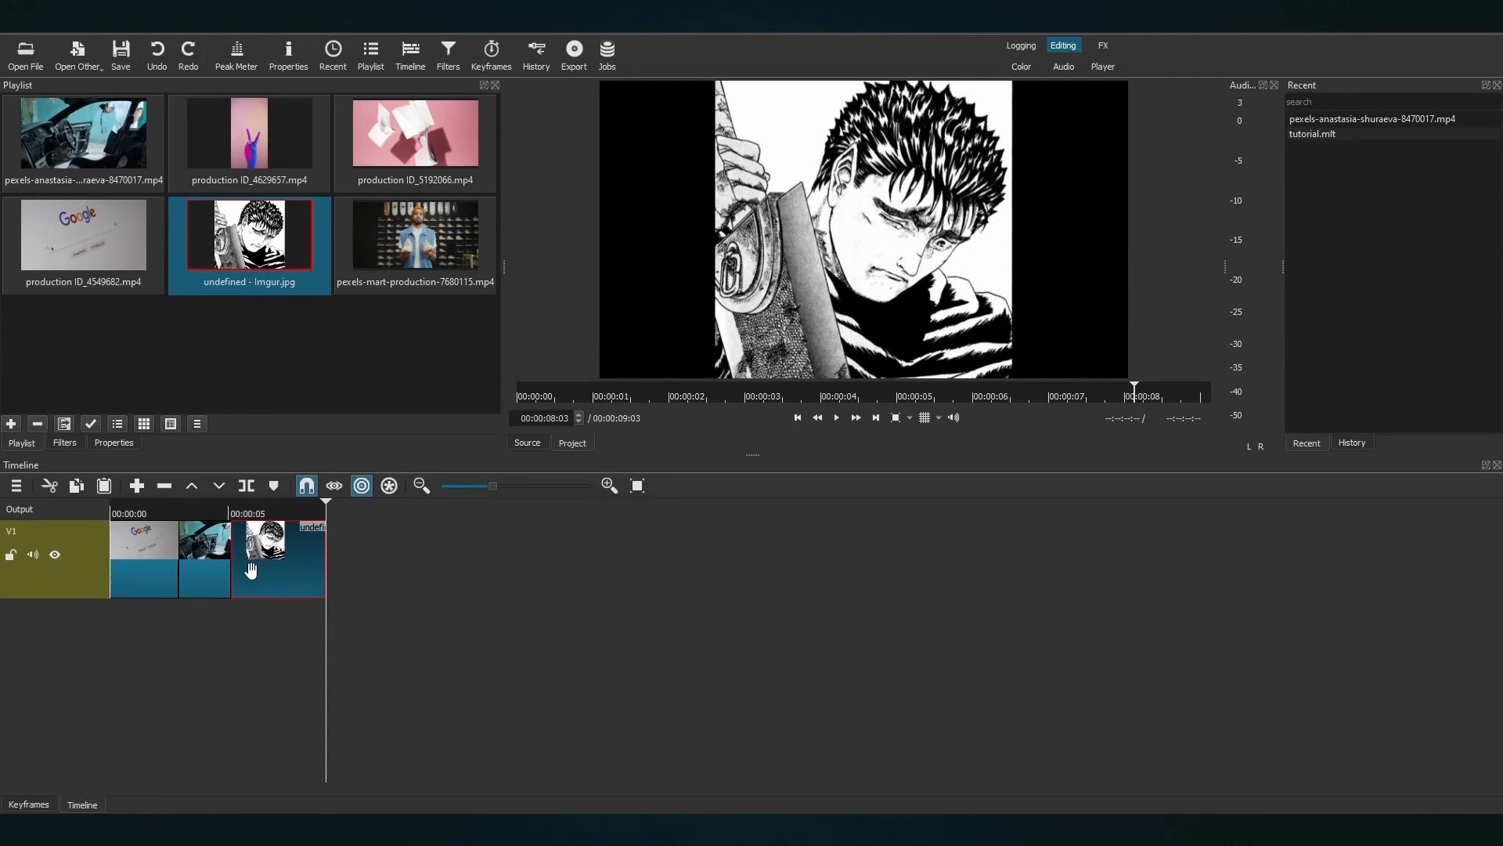
# - Add a second video track and move the still image onto it so that it overlaps the end of the car clip
pyautogui.rightClick(46, 639)
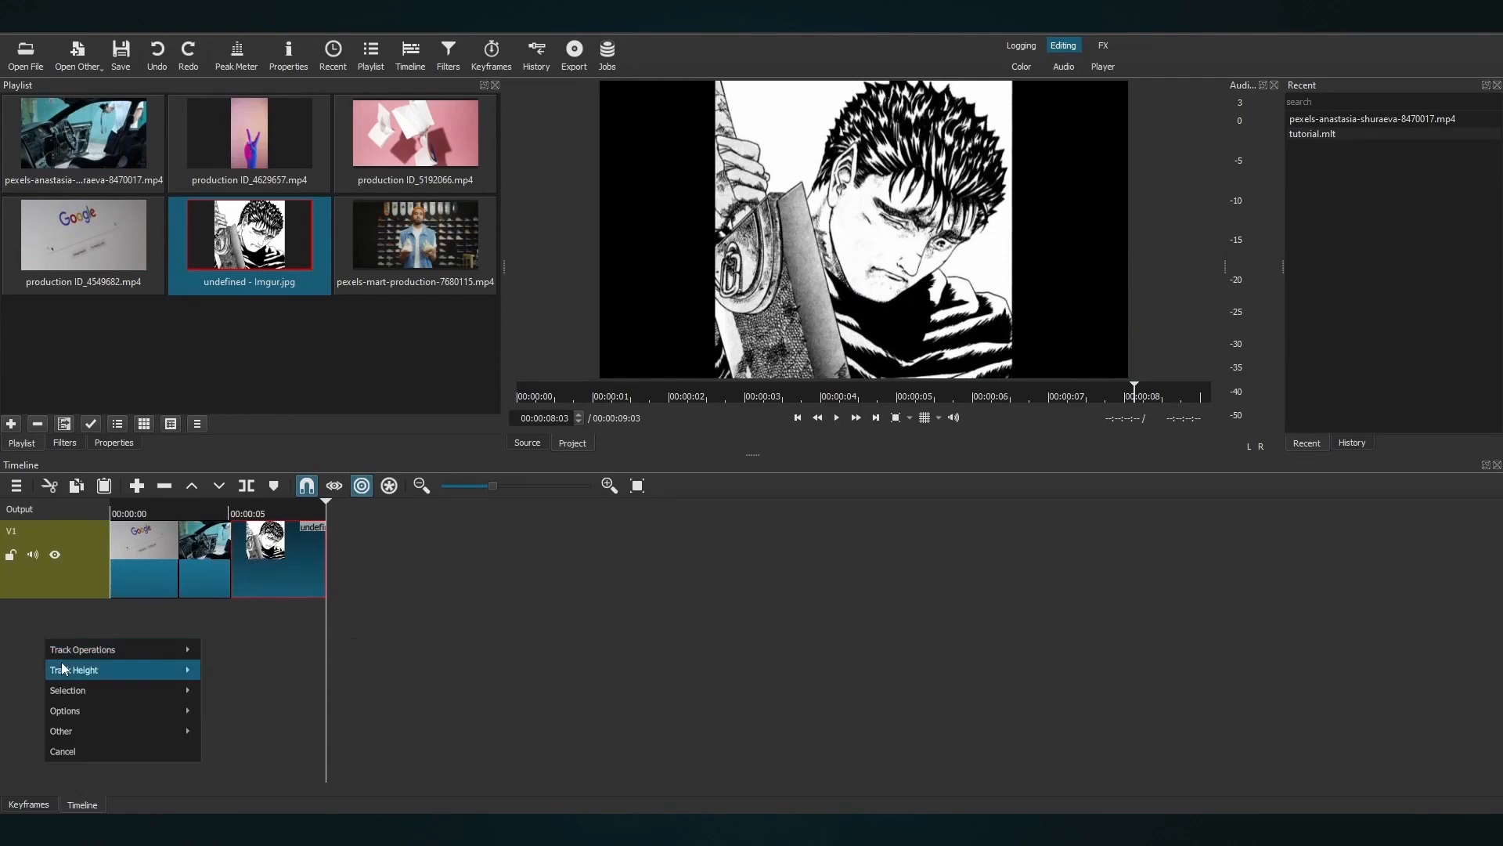
pyautogui.moveTo(91, 649)
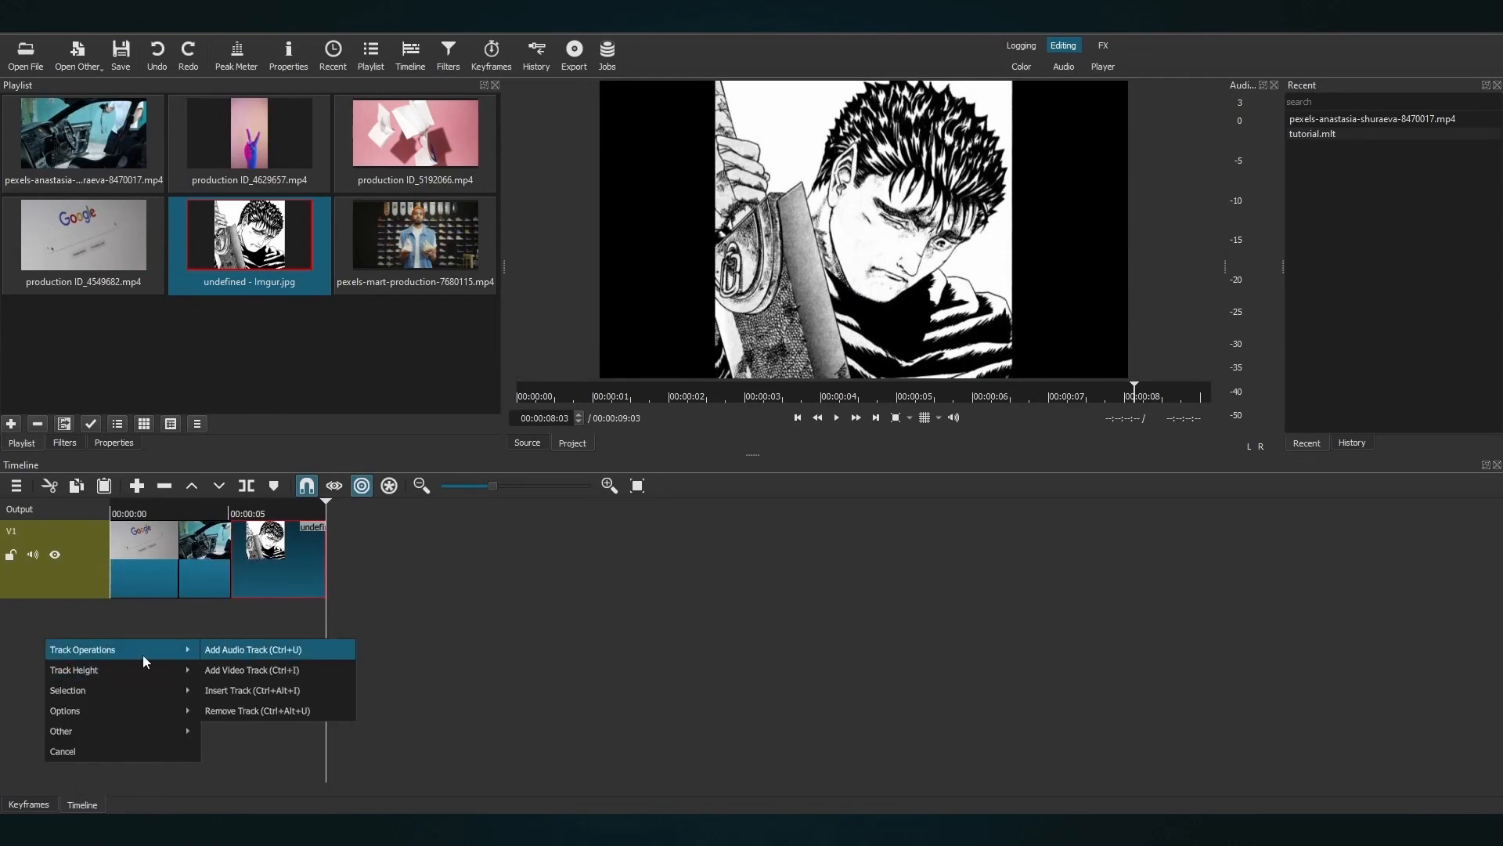
pyautogui.click(252, 672)
pyautogui.moveTo(284, 650); pyautogui.dragTo(228, 558)
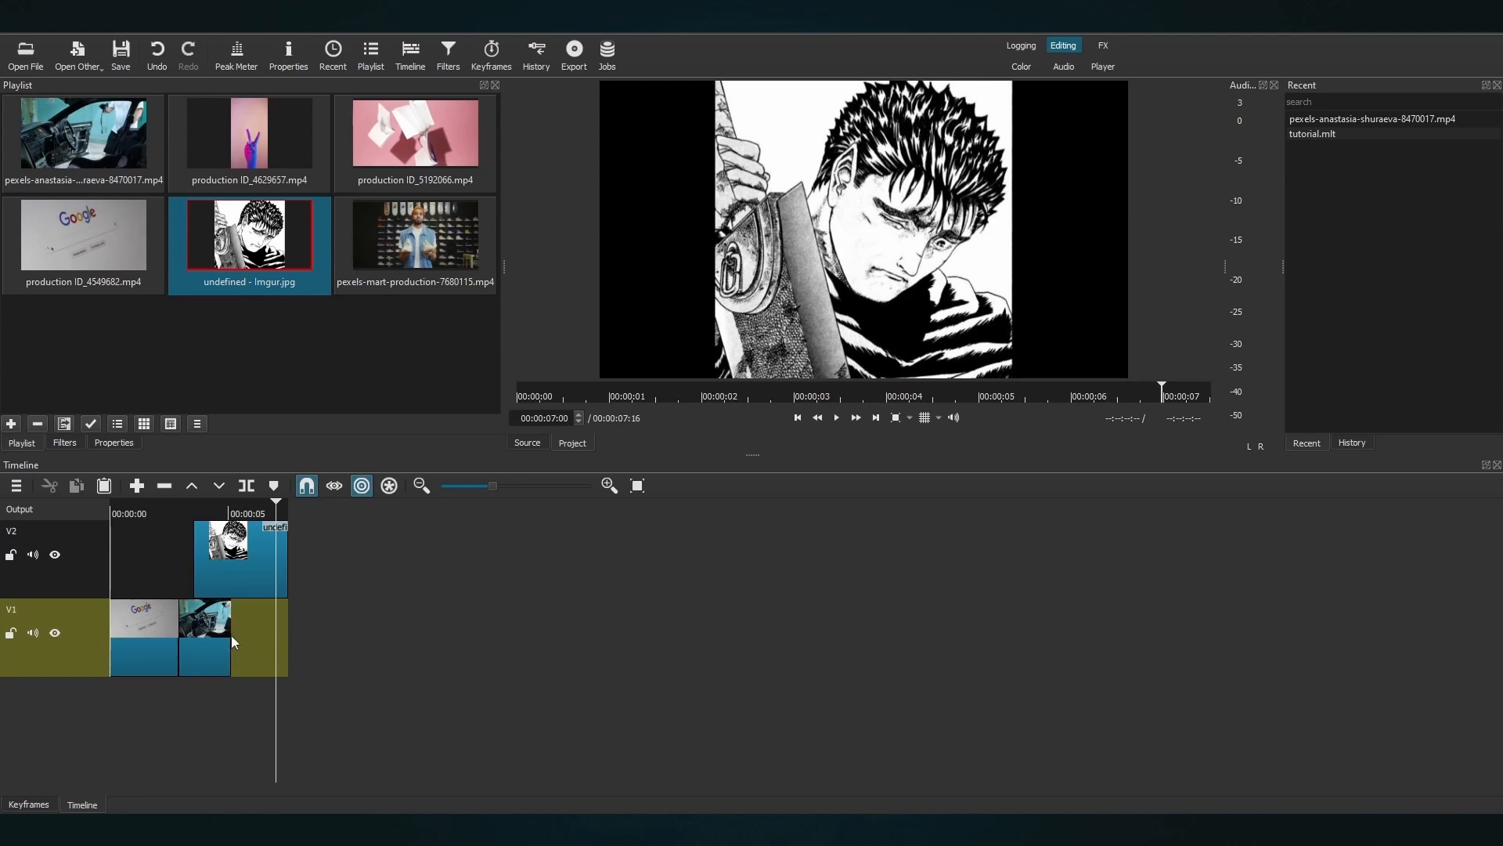
# - Extend the car clip on V1 to the end of the still image and give the still image a 00:00:02:29 fade-in
pyautogui.moveTo(231, 635); pyautogui.dragTo(283, 633)
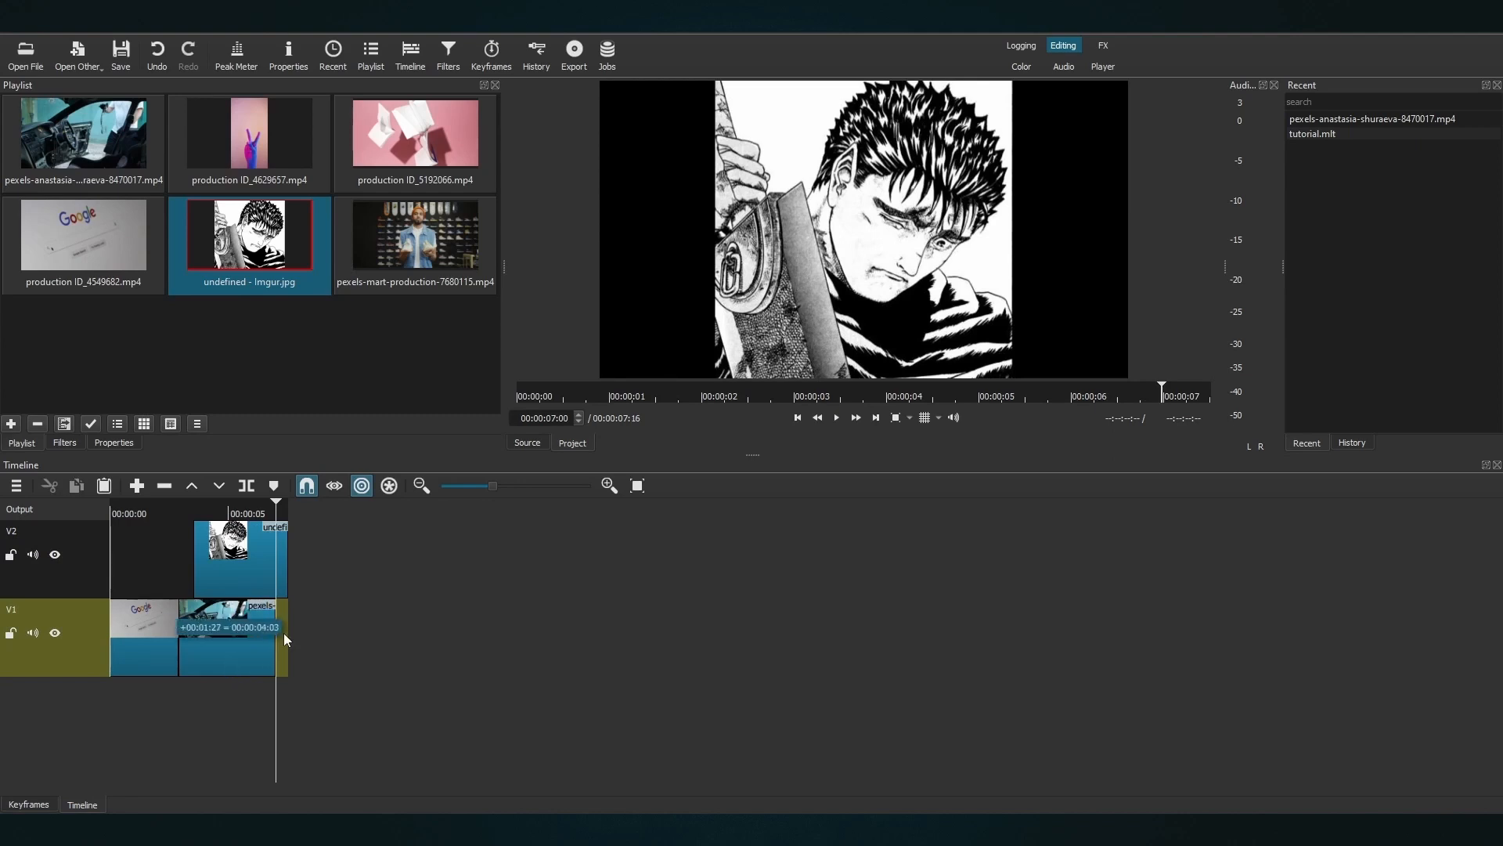
pyautogui.click(202, 532)
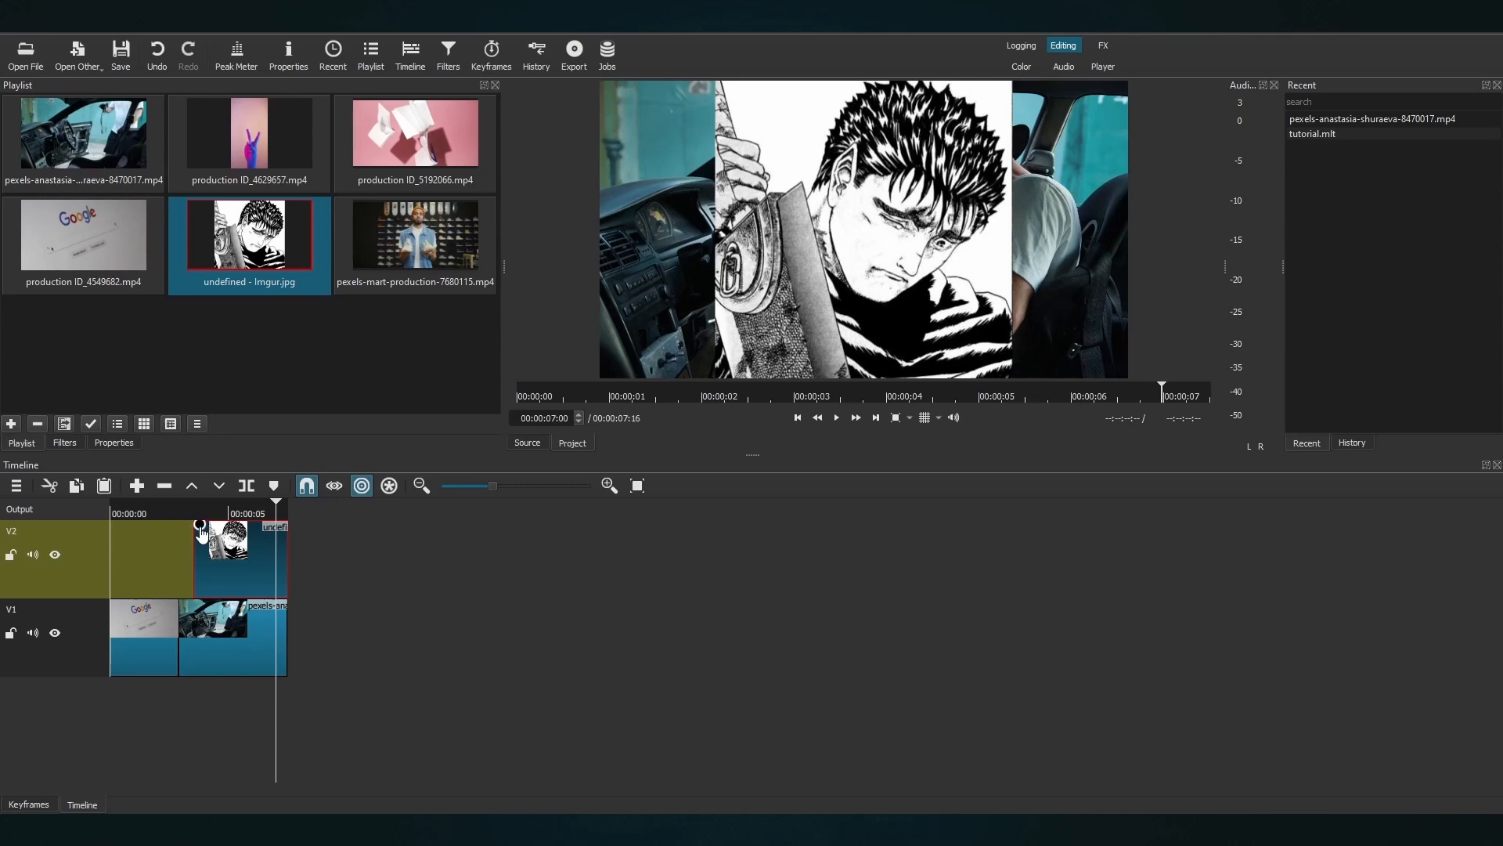
pyautogui.moveTo(201, 532); pyautogui.dragTo(275, 533)
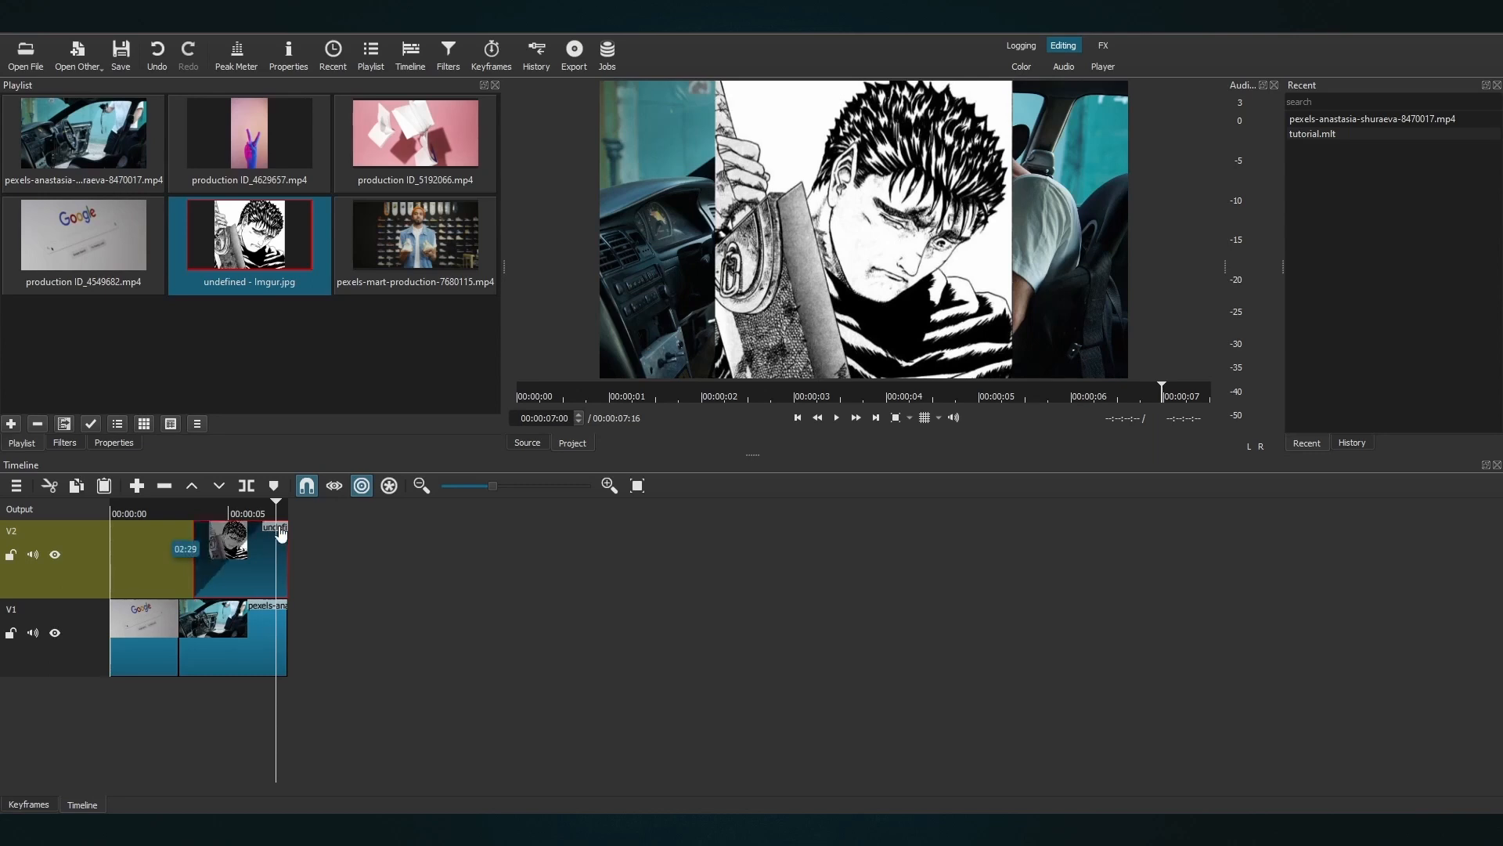
pyautogui.press('End')
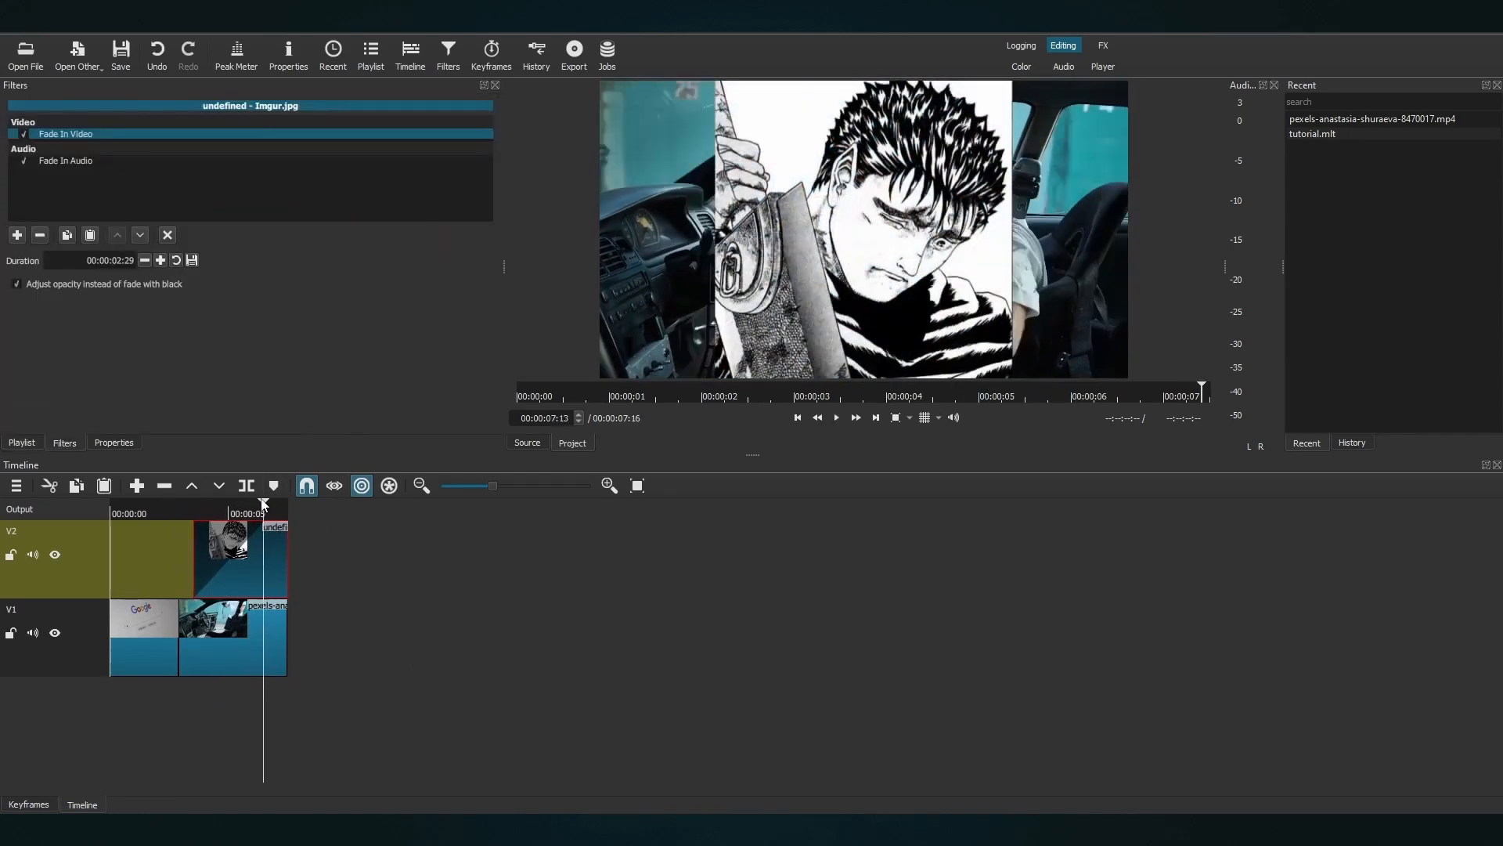
pyautogui.moveTo(264, 505); pyautogui.dragTo(249, 505)
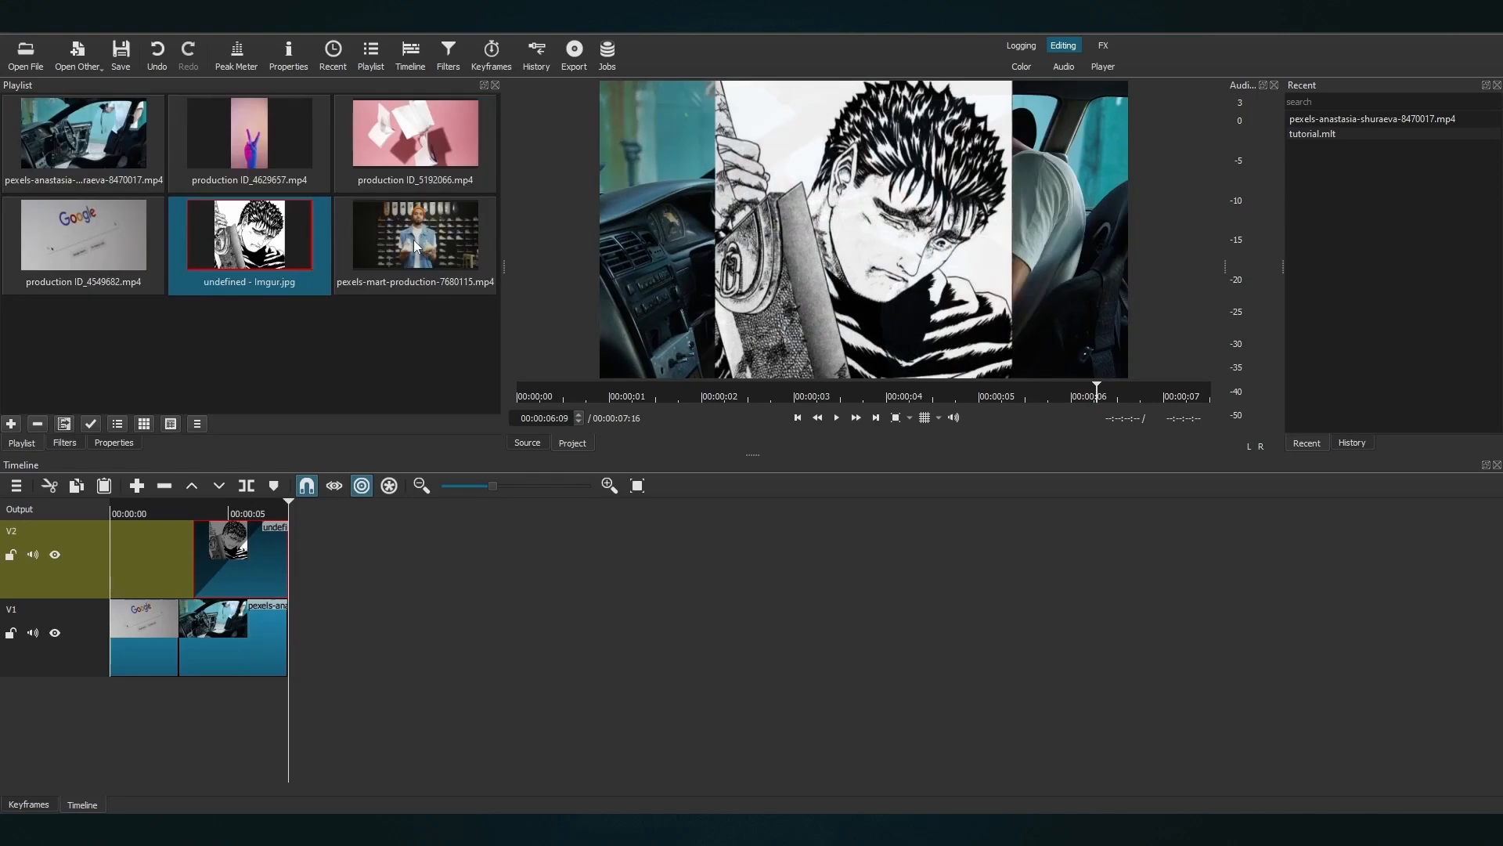
# - Append sections of pexels-mart-production-7680115.mp4, production ID_5192066.mp4 and production ID_4629657.mp4 to V1 after the car clip
pyautogui.moveTo(414, 233)
pyautogui.mouseDown()
pyautogui.moveTo(365, 406)
pyautogui.moveTo(410, 224)
pyautogui.mouseUp()
pyautogui.doubleClick(410, 224)
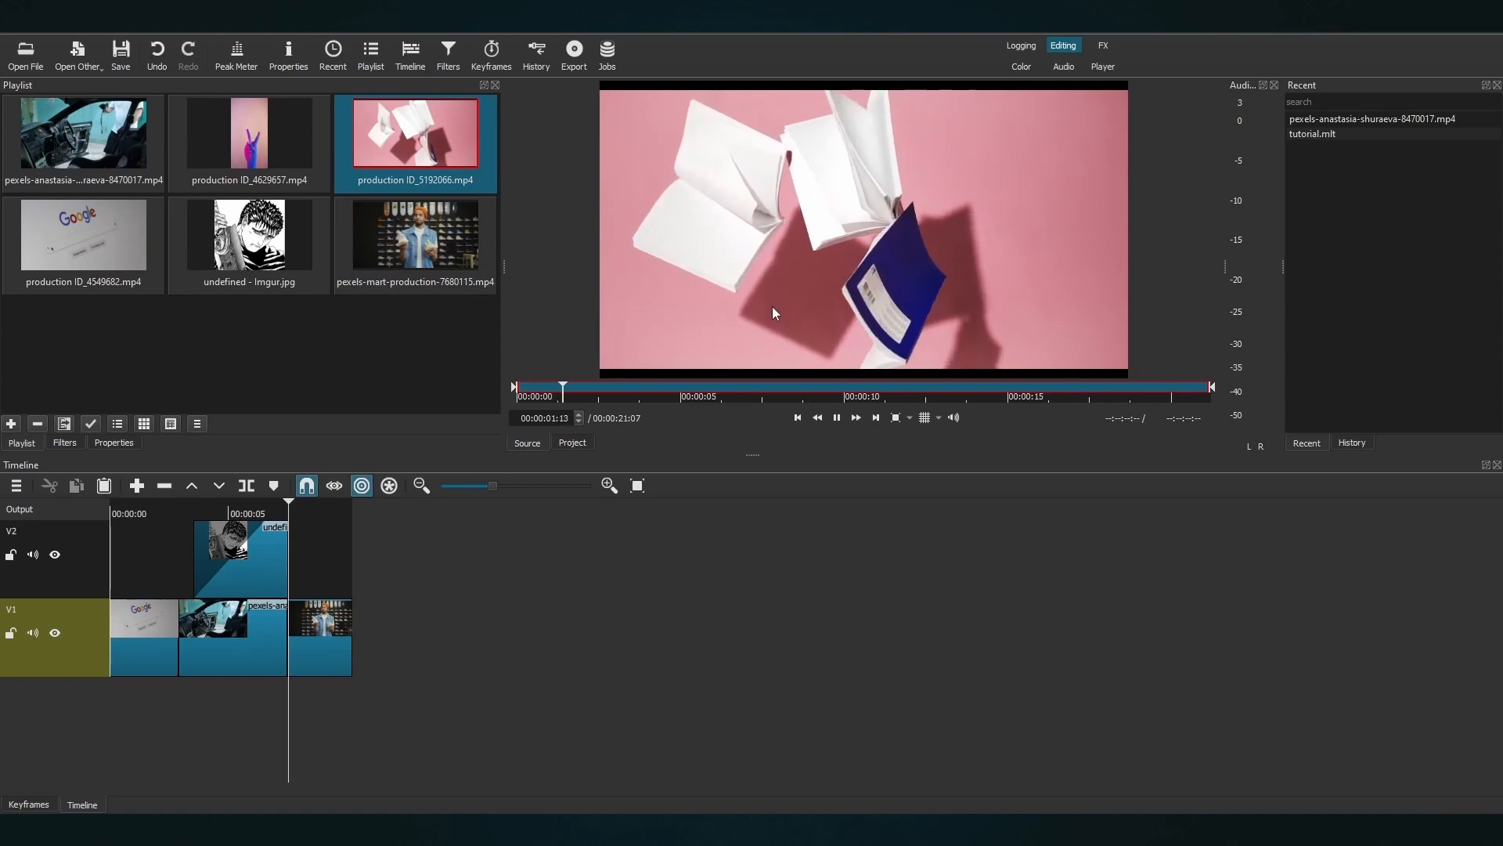
pyautogui.press('i')
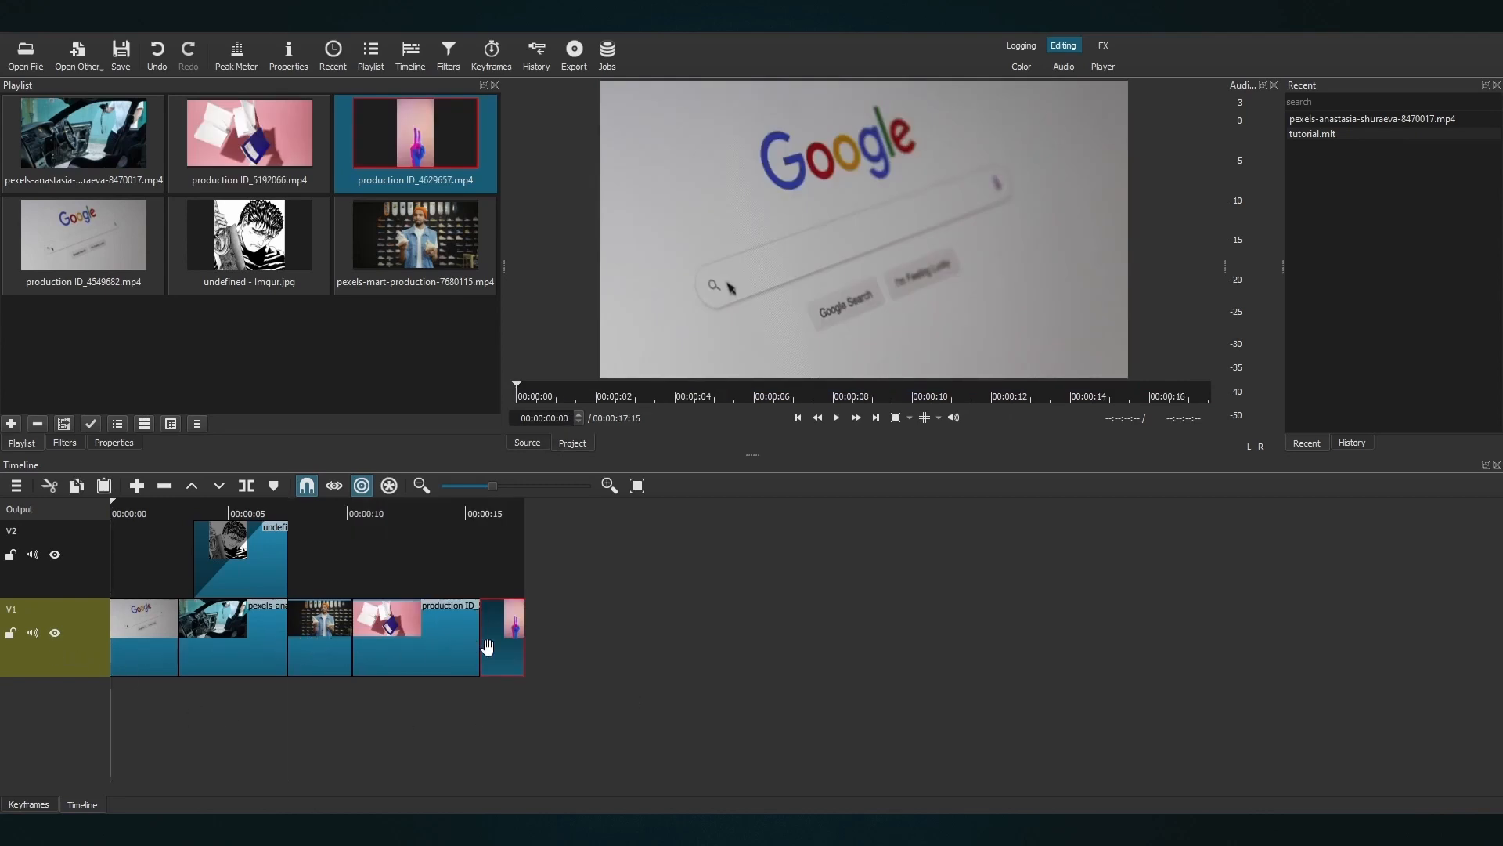
# - Mute video track V1 and add an audio track to the timeline
pyautogui.click(33, 632)
pyautogui.rightClick(20, 672)
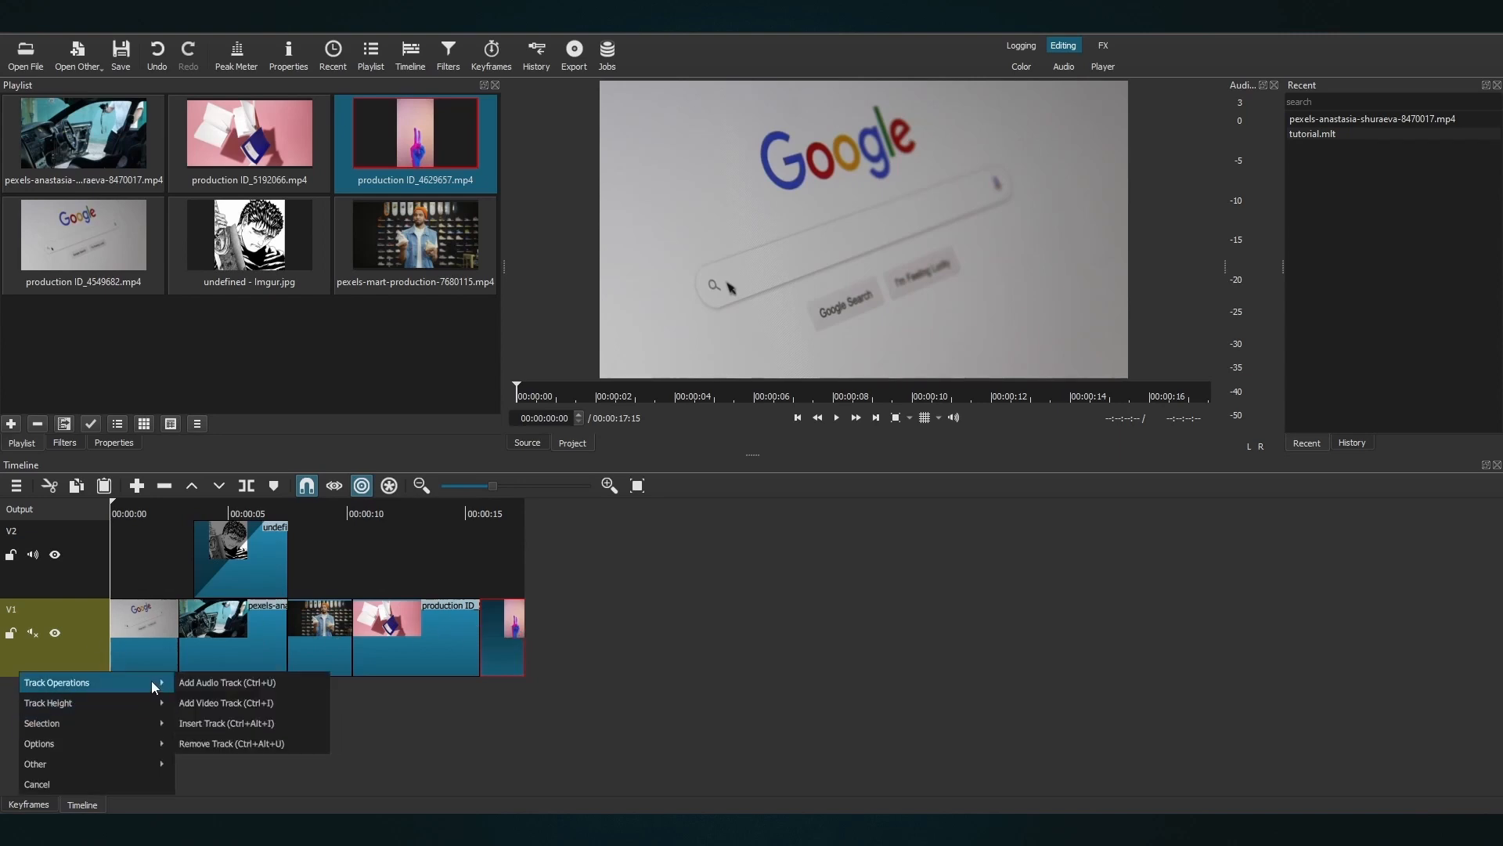
pyautogui.click(245, 683)
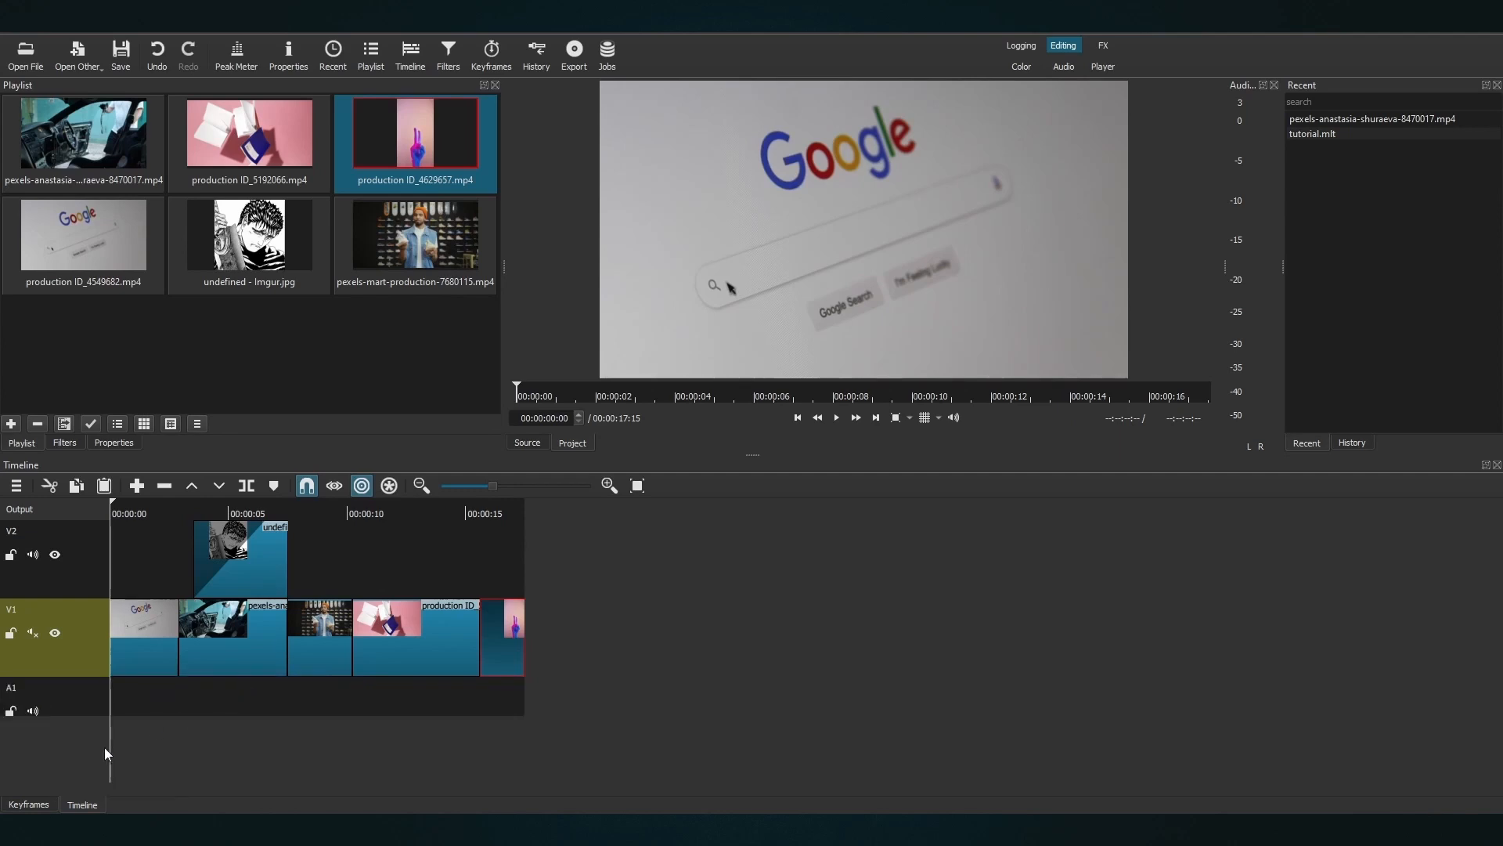
# - Place Vital Whales - Unicorn Heads.mp3 at the start of track A1 and trim its end to match the last video clip
pyautogui.rightClick(500, 713)
pyautogui.moveTo(343, 711); pyautogui.dragTo(203, 742)
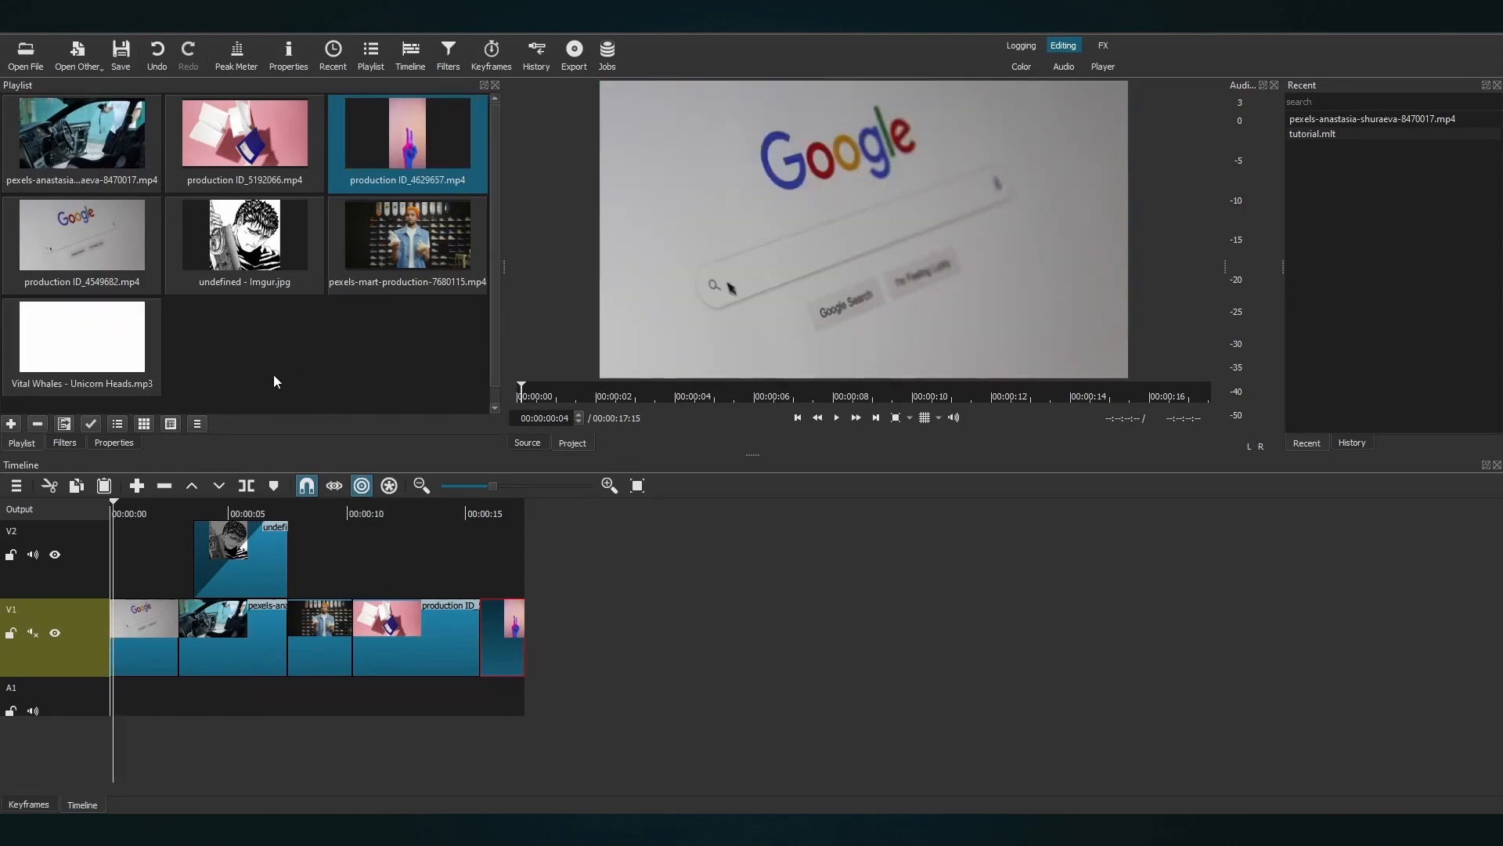
pyautogui.moveTo(71, 346); pyautogui.dragTo(111, 708)
pyautogui.click(520, 513)
pyautogui.moveTo(519, 505); pyautogui.dragTo(524, 502)
pyautogui.press('o')
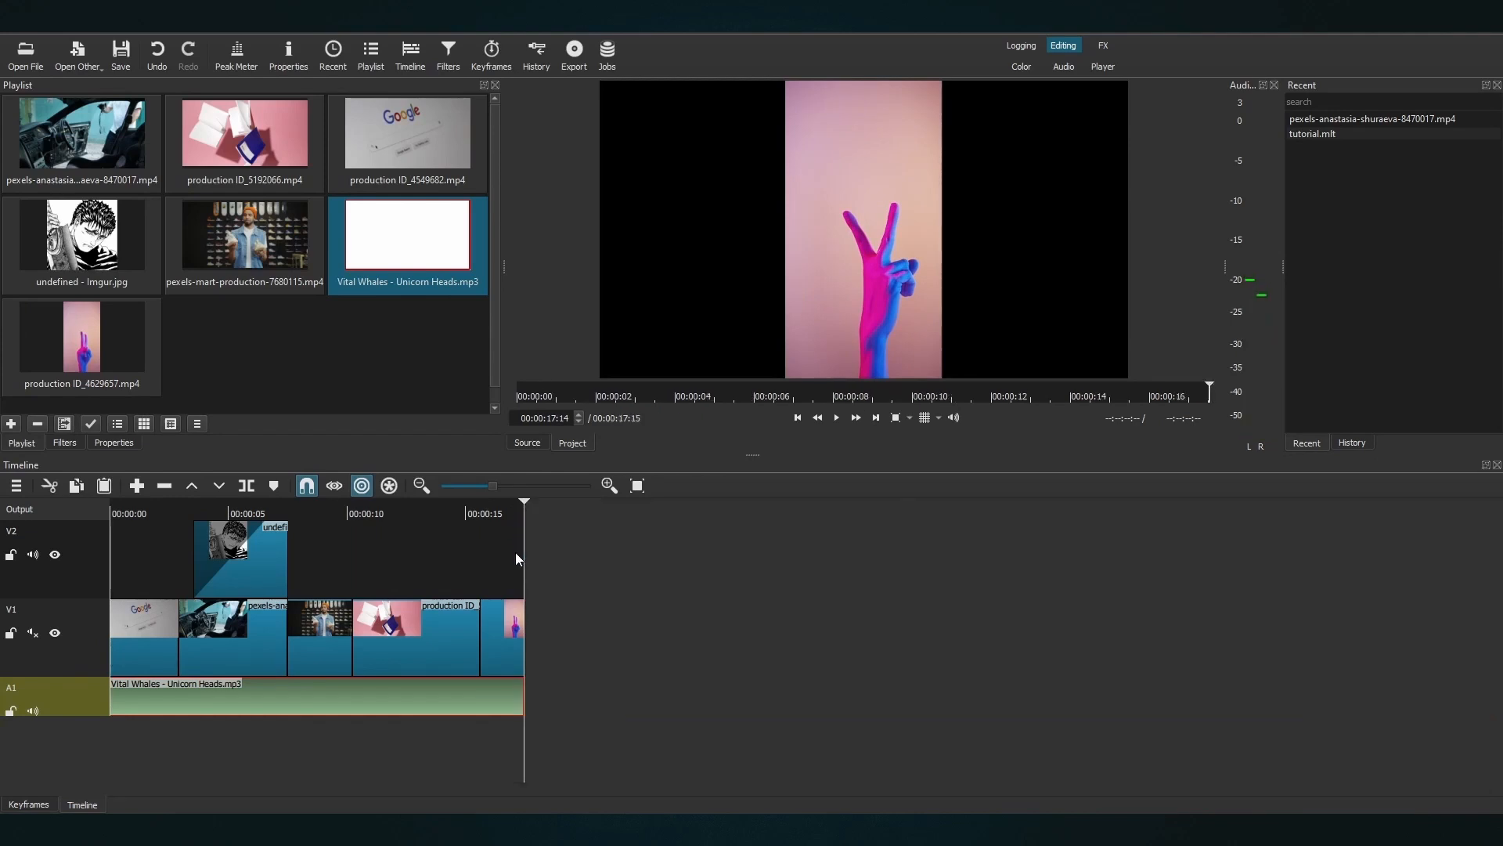
# - Play the timeline from the beginning to check the music, and return to the start
pyautogui.press('Home')
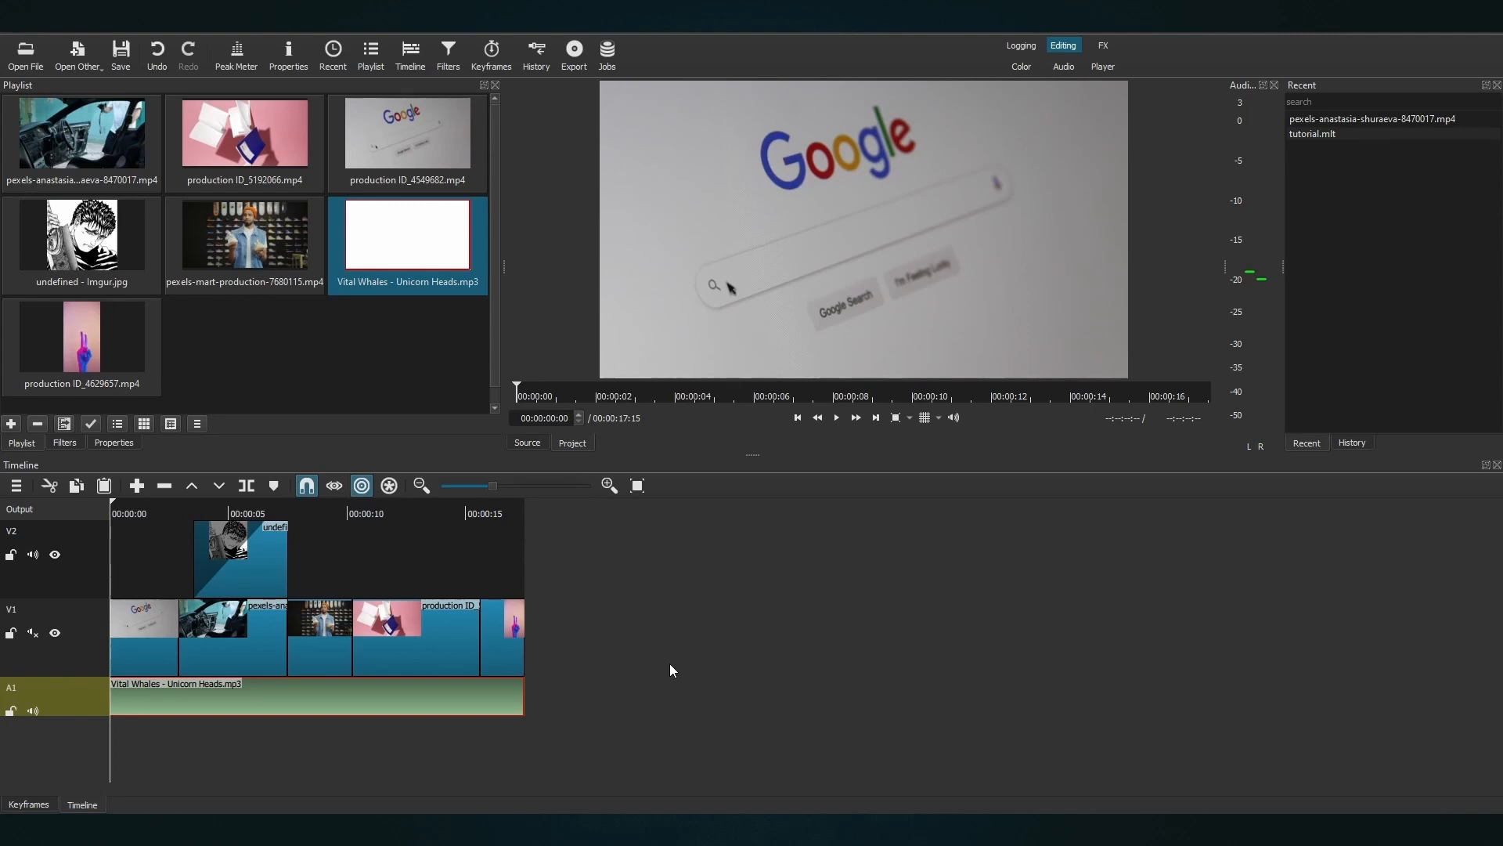
pyautogui.press('space')
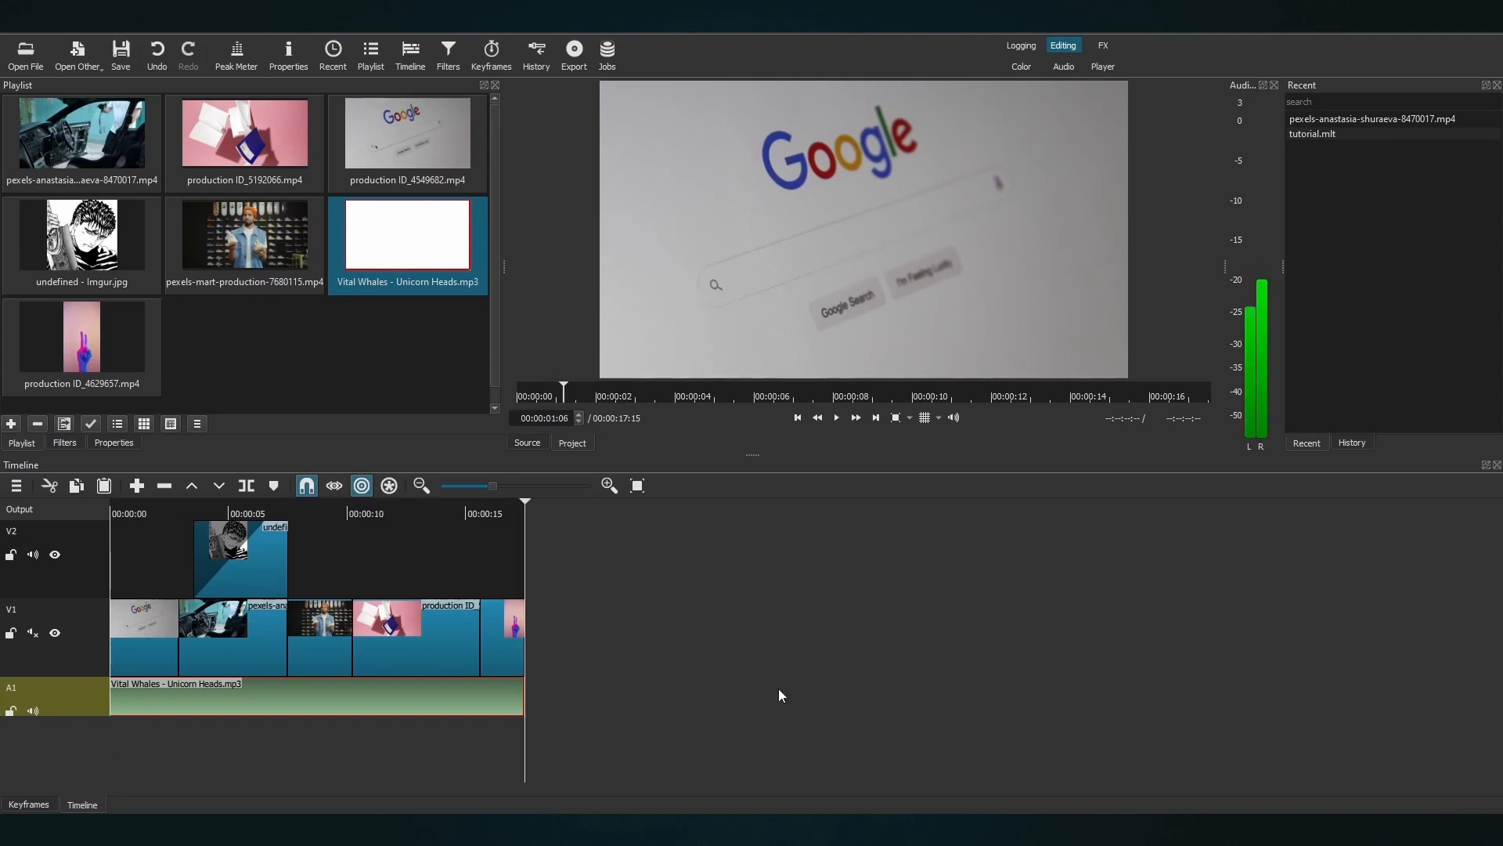
pyautogui.press('Home')
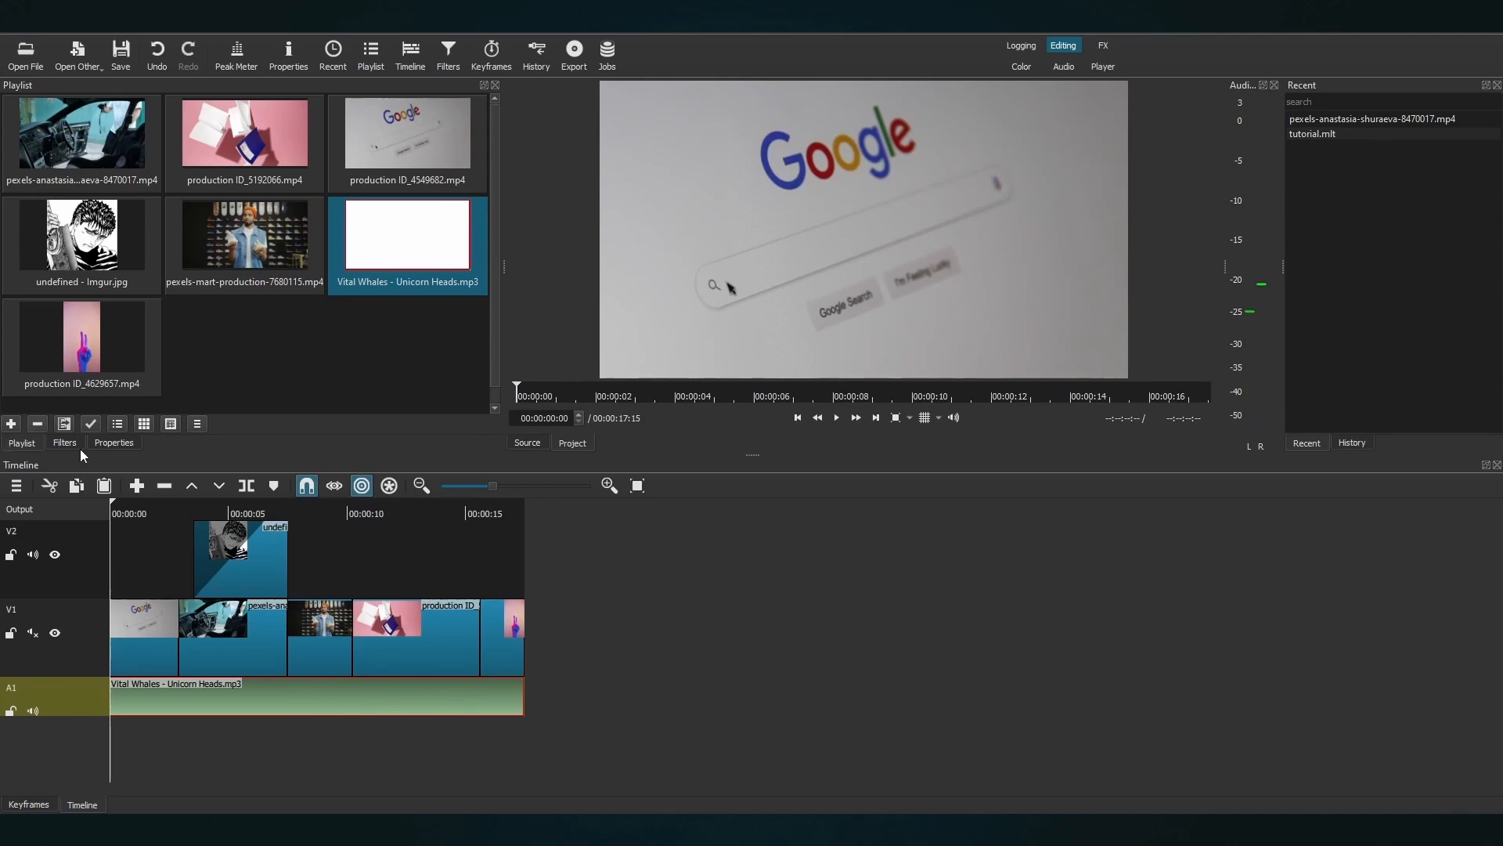
# - Add a Gain / Volume filter to the music clip on A1 and lower its level
pyautogui.click(57, 443)
pyautogui.click(175, 146)
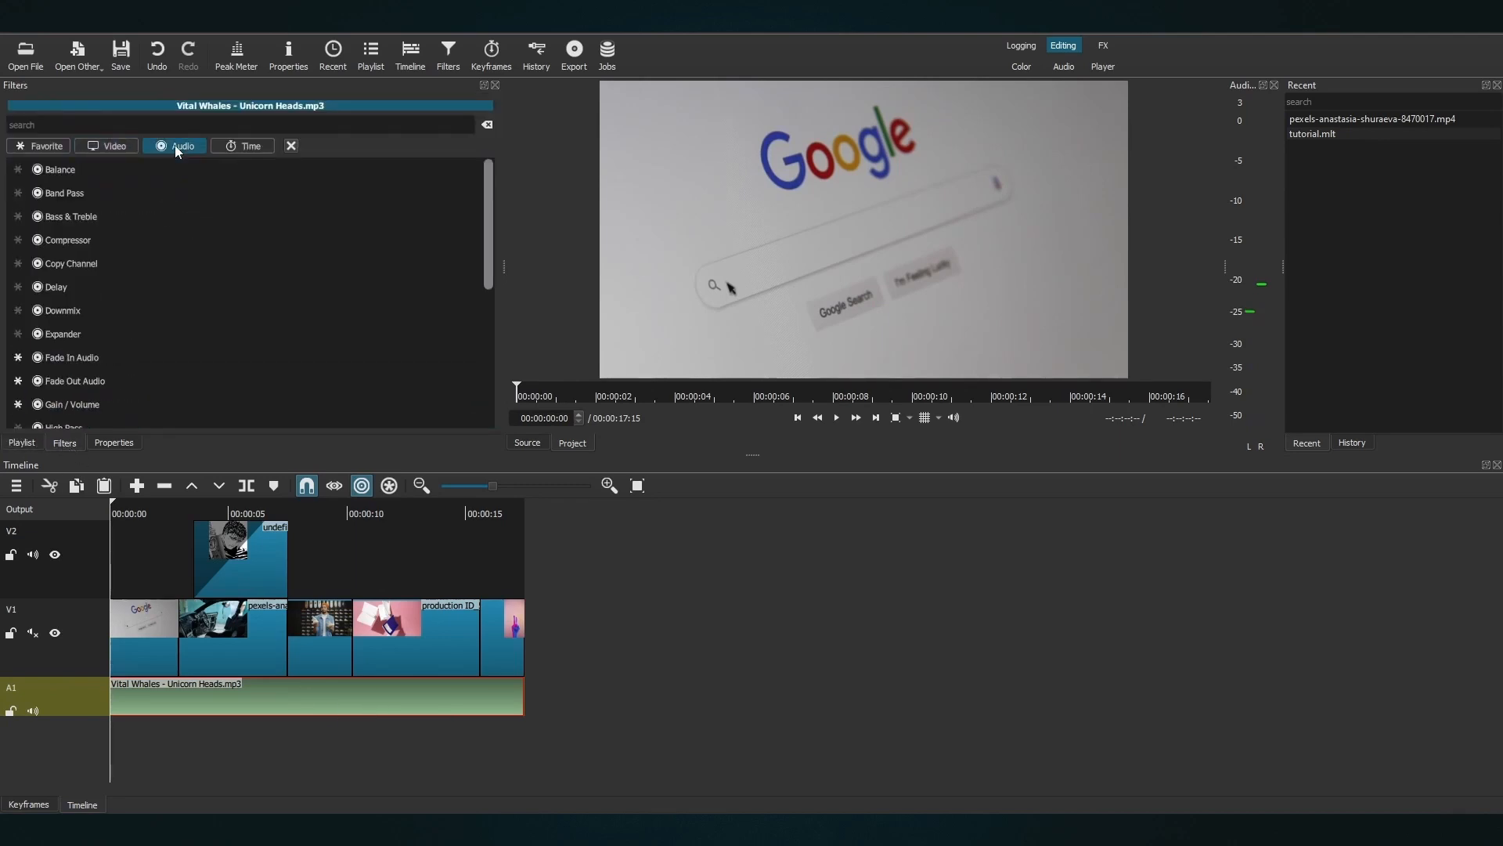
pyautogui.scroll(-2, 121, 307)
pyautogui.click(120, 307)
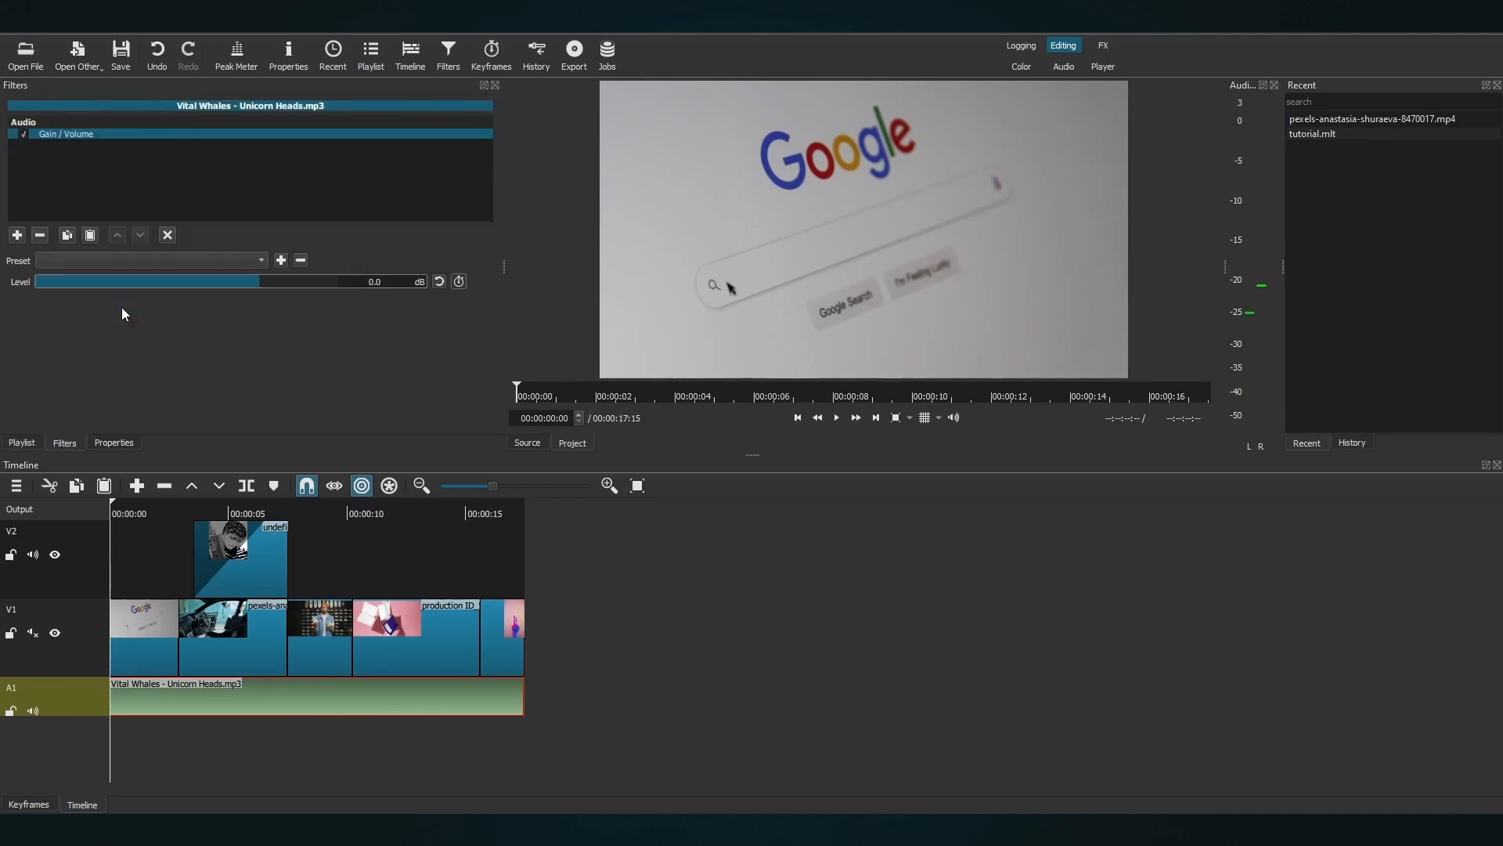
pyautogui.moveTo(252, 282); pyautogui.dragTo(195, 285)
pyautogui.click(698, 655)
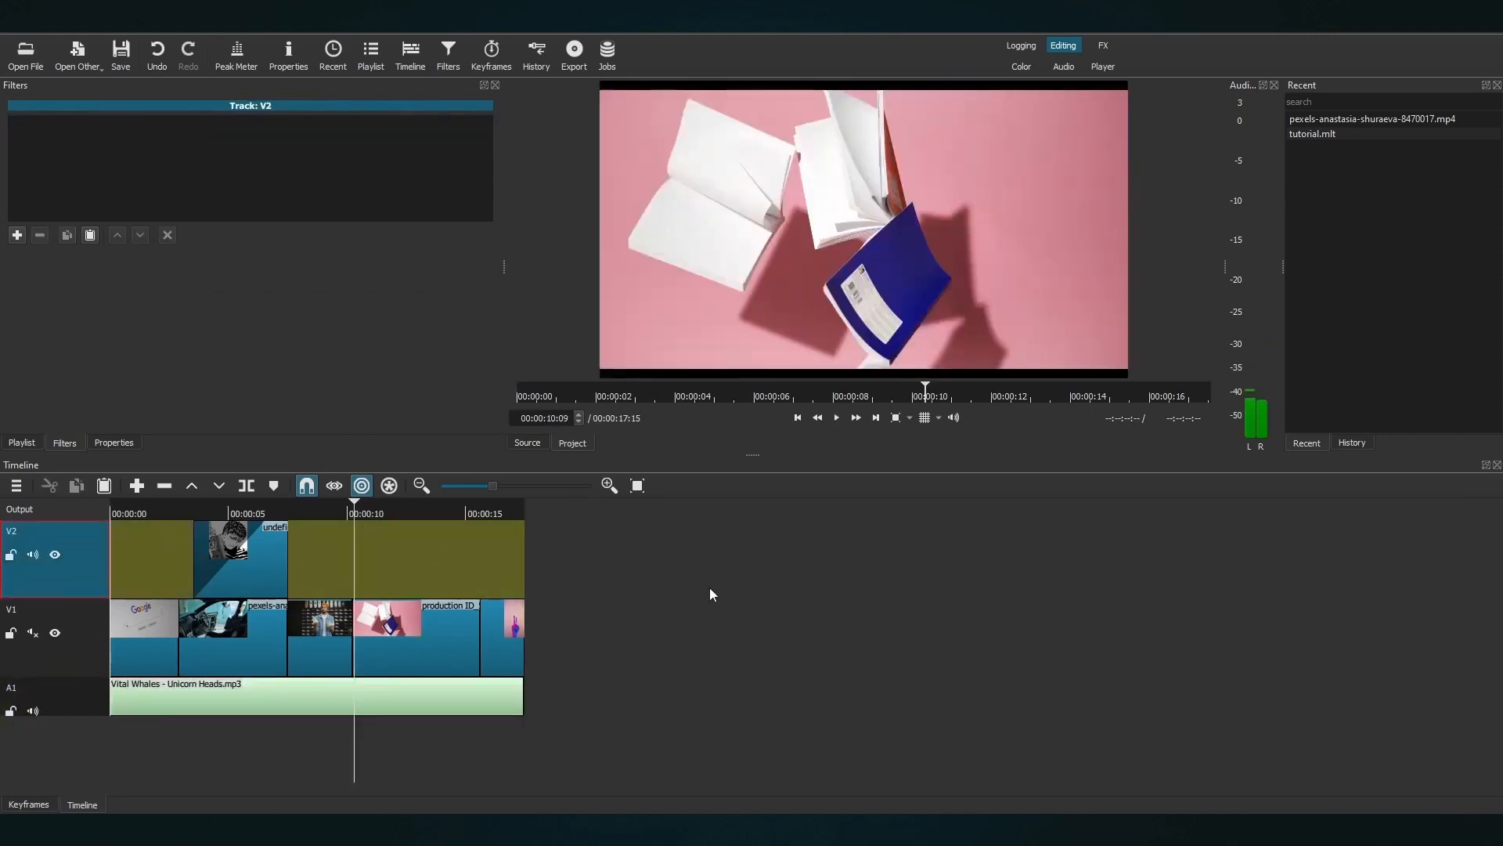
# - Create a text clip reading "This is text" with a transparent background
pyautogui.click(82, 71)
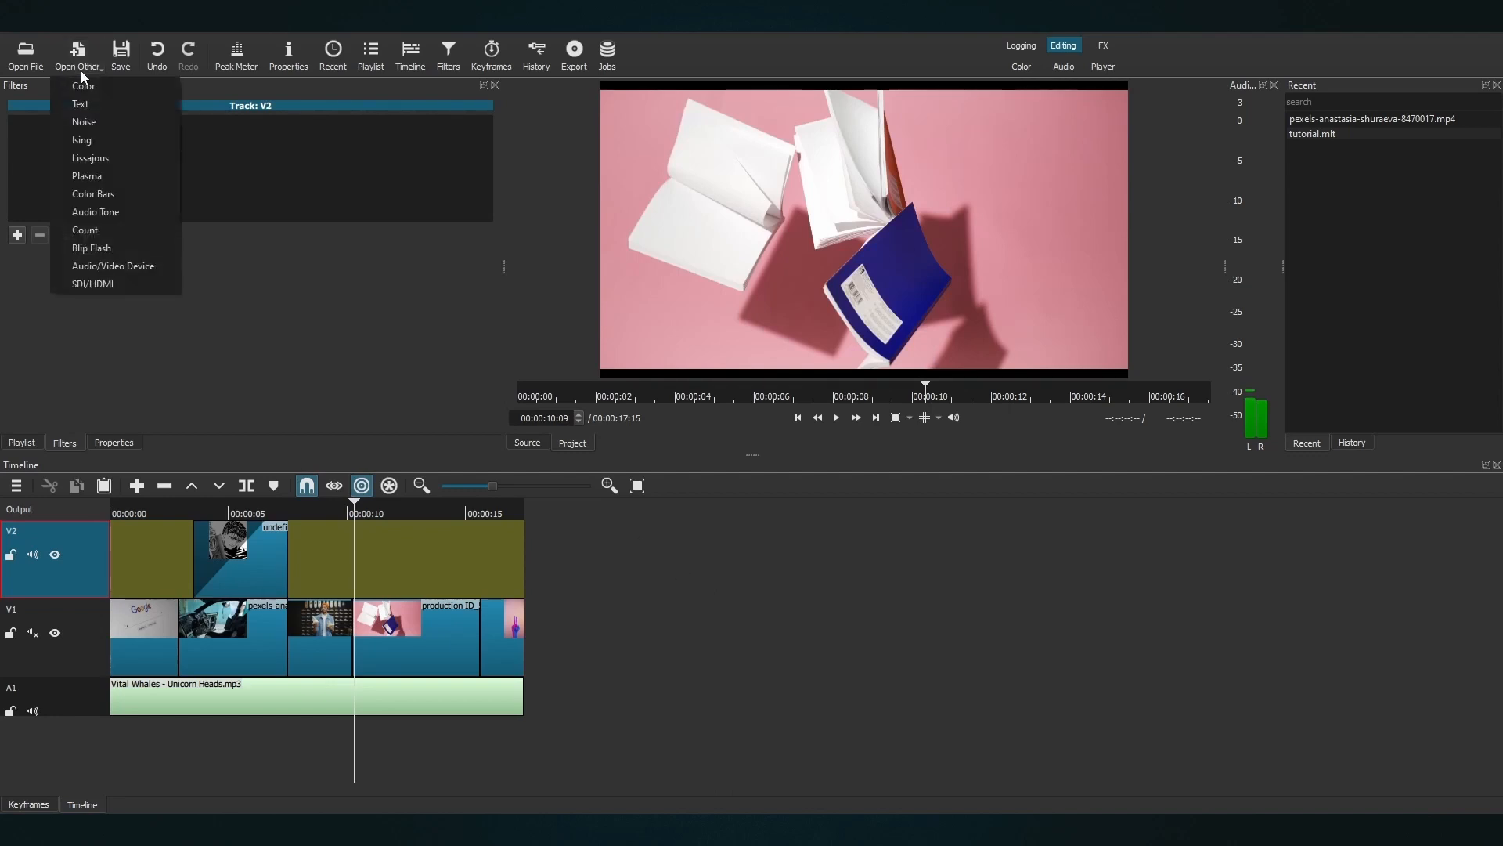
pyautogui.click(90, 110)
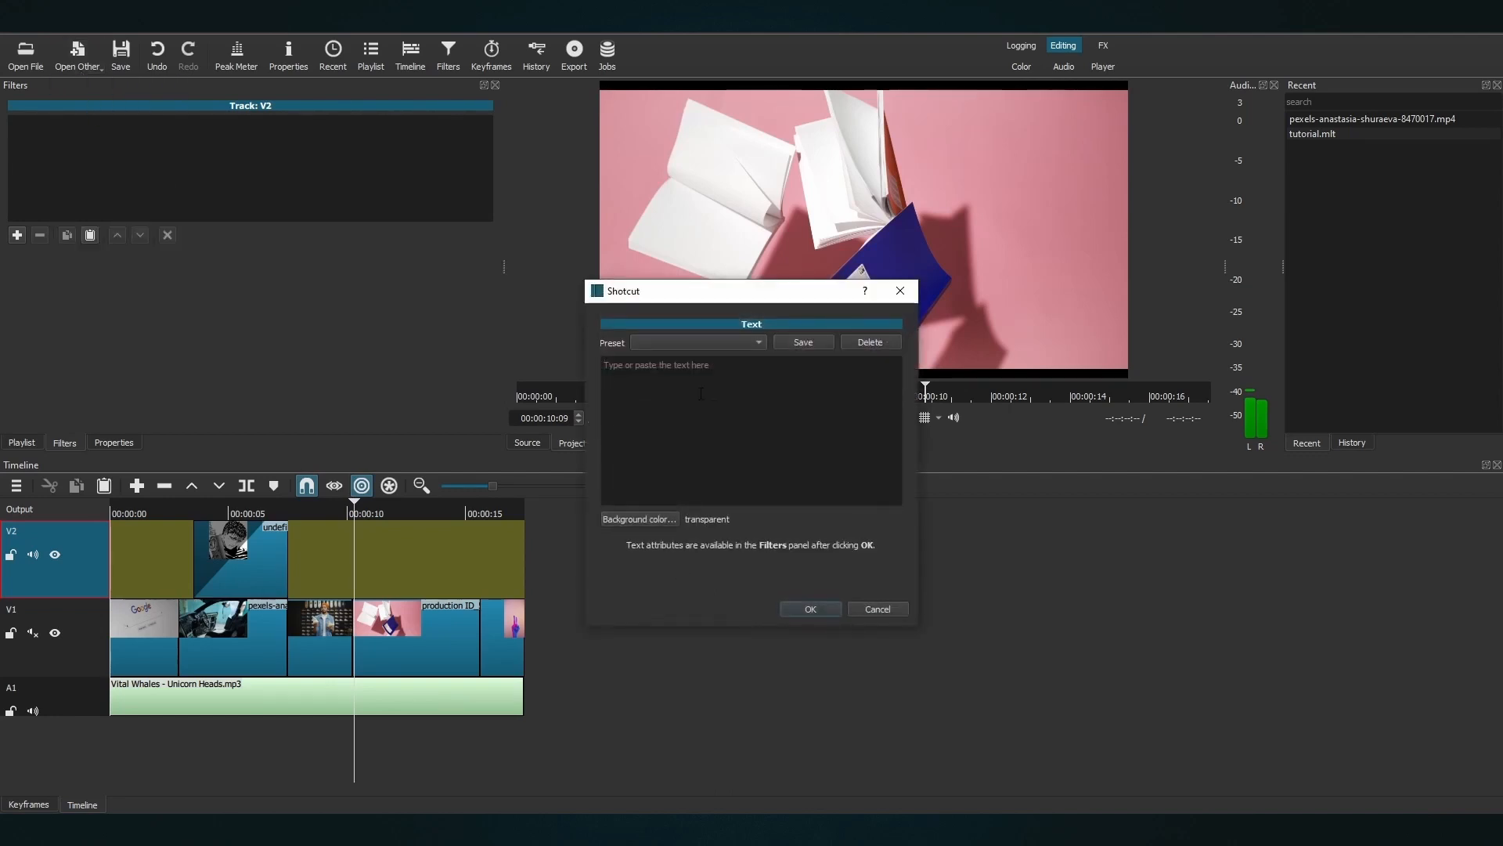
pyautogui.write('This is text')
pyautogui.click(811, 612)
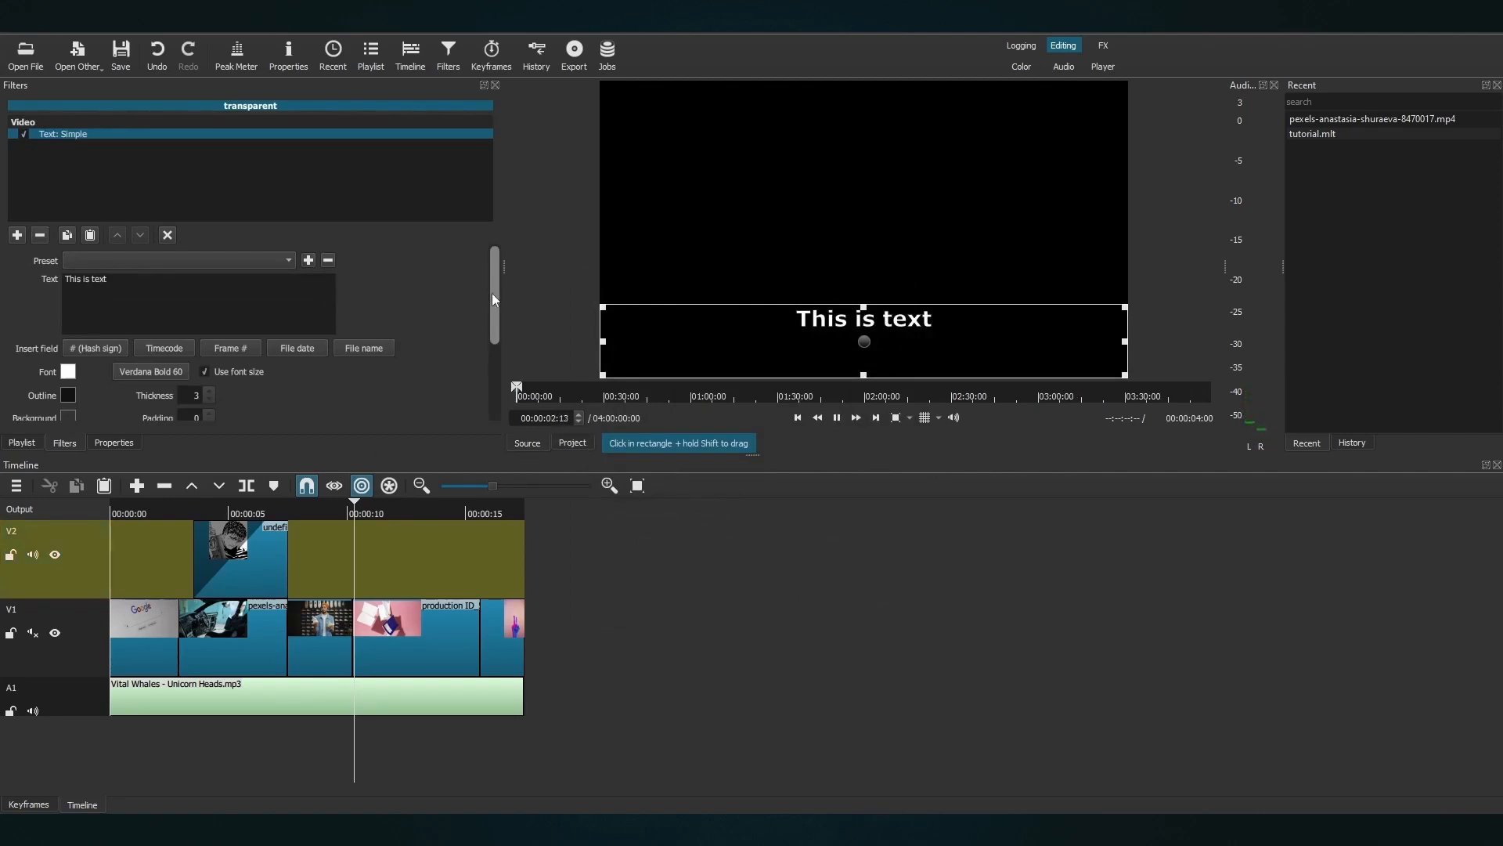
# - Look over the text attributes and overwrite the text clip onto V2 at 00:00:10:09, above the books clip
pyautogui.moveTo(491, 298); pyautogui.dragTo(497, 325)
pyautogui.scroll(-3, 483, 346)
pyautogui.scroll(5, 486, 304)
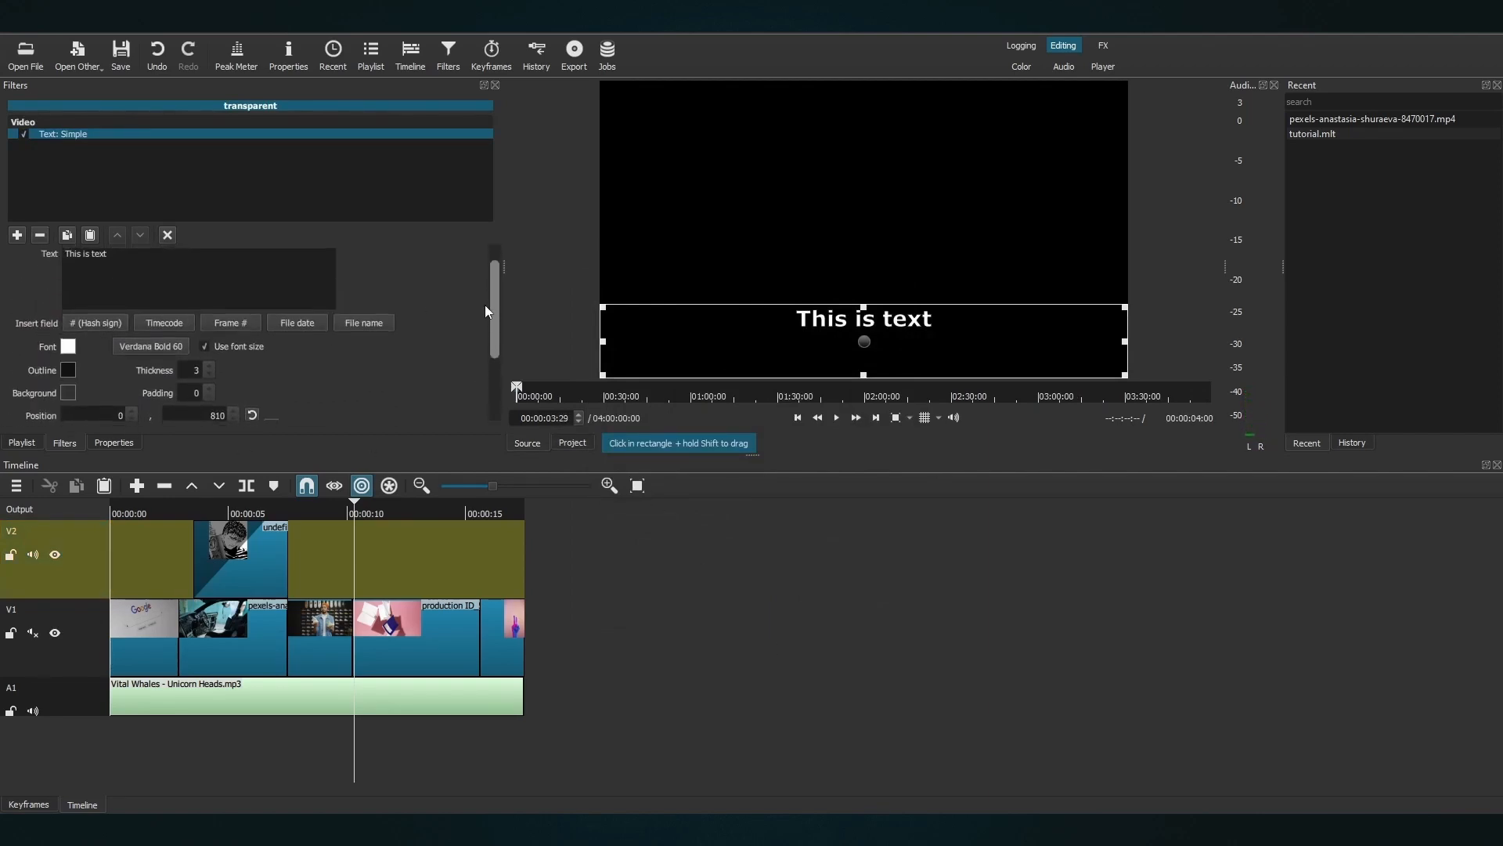
pyautogui.click(219, 487)
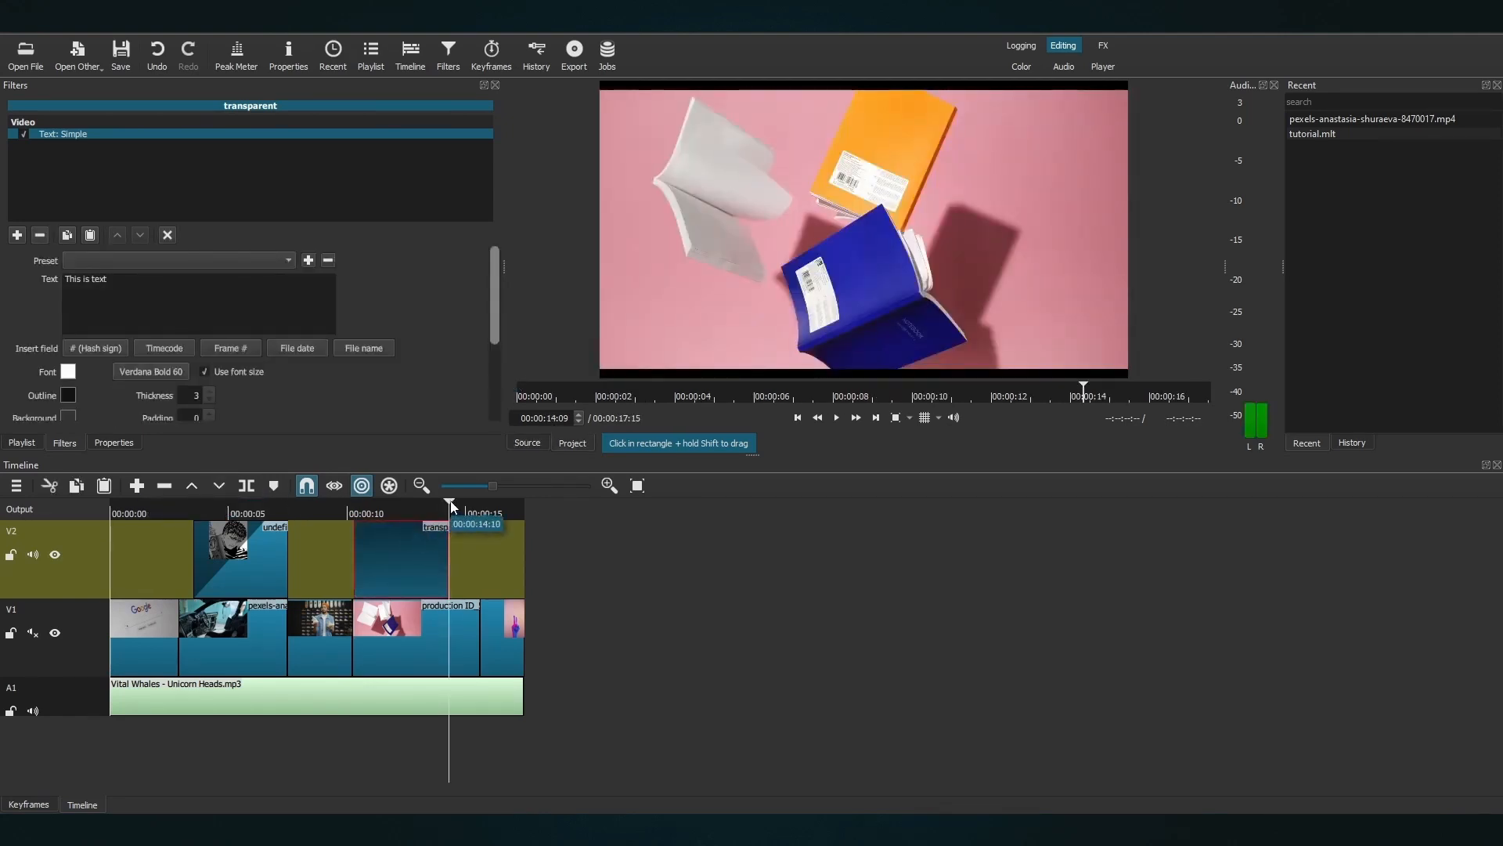
# - Extend the text clip on V2 to about the end of the books clip, and play back the result
pyautogui.moveTo(451, 506); pyautogui.dragTo(397, 507)
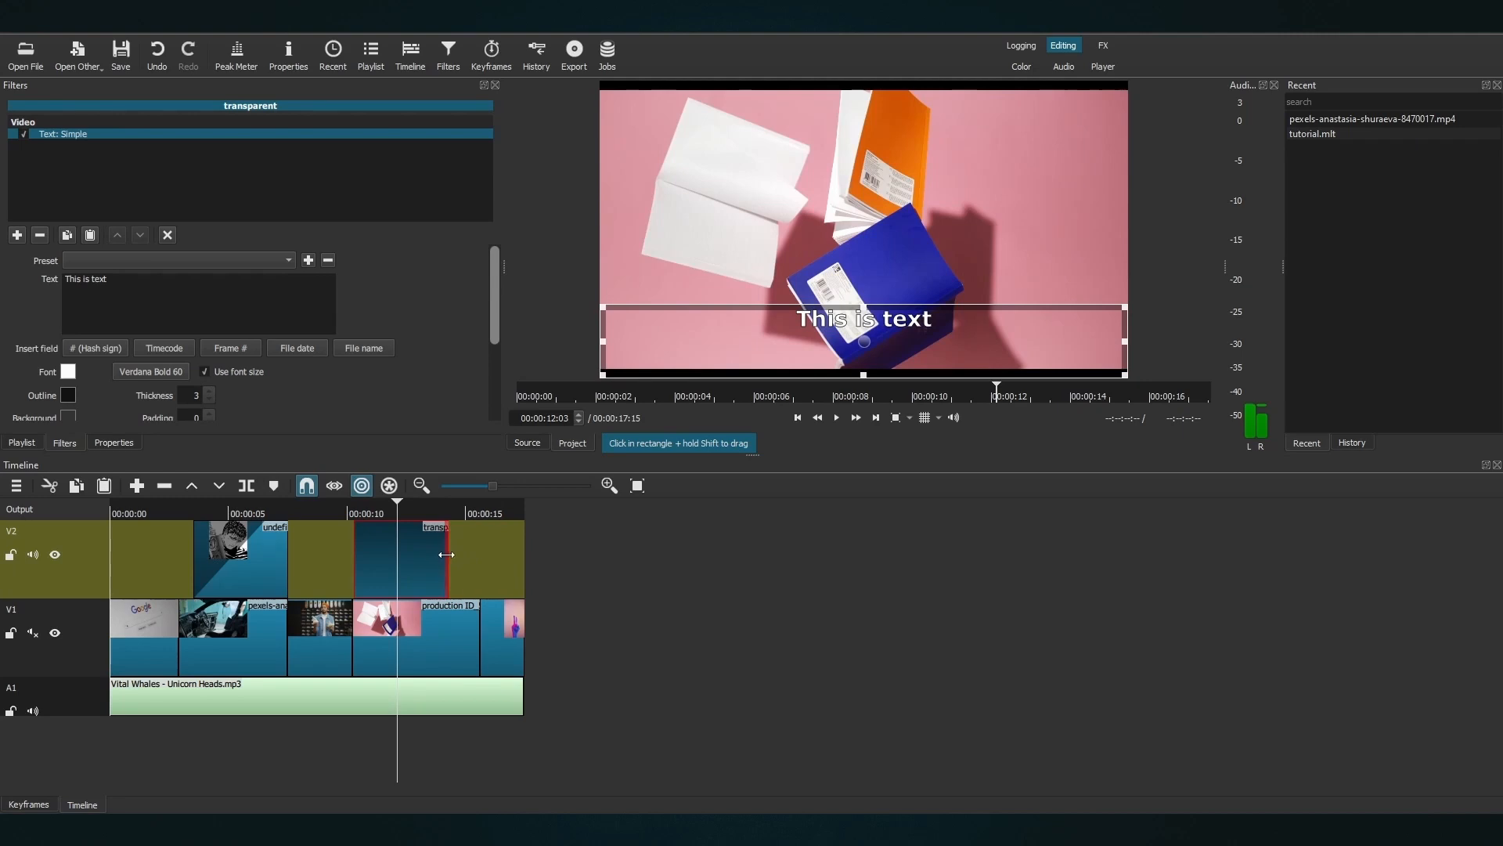
pyautogui.moveTo(446, 554); pyautogui.dragTo(487, 551)
pyautogui.press('space')
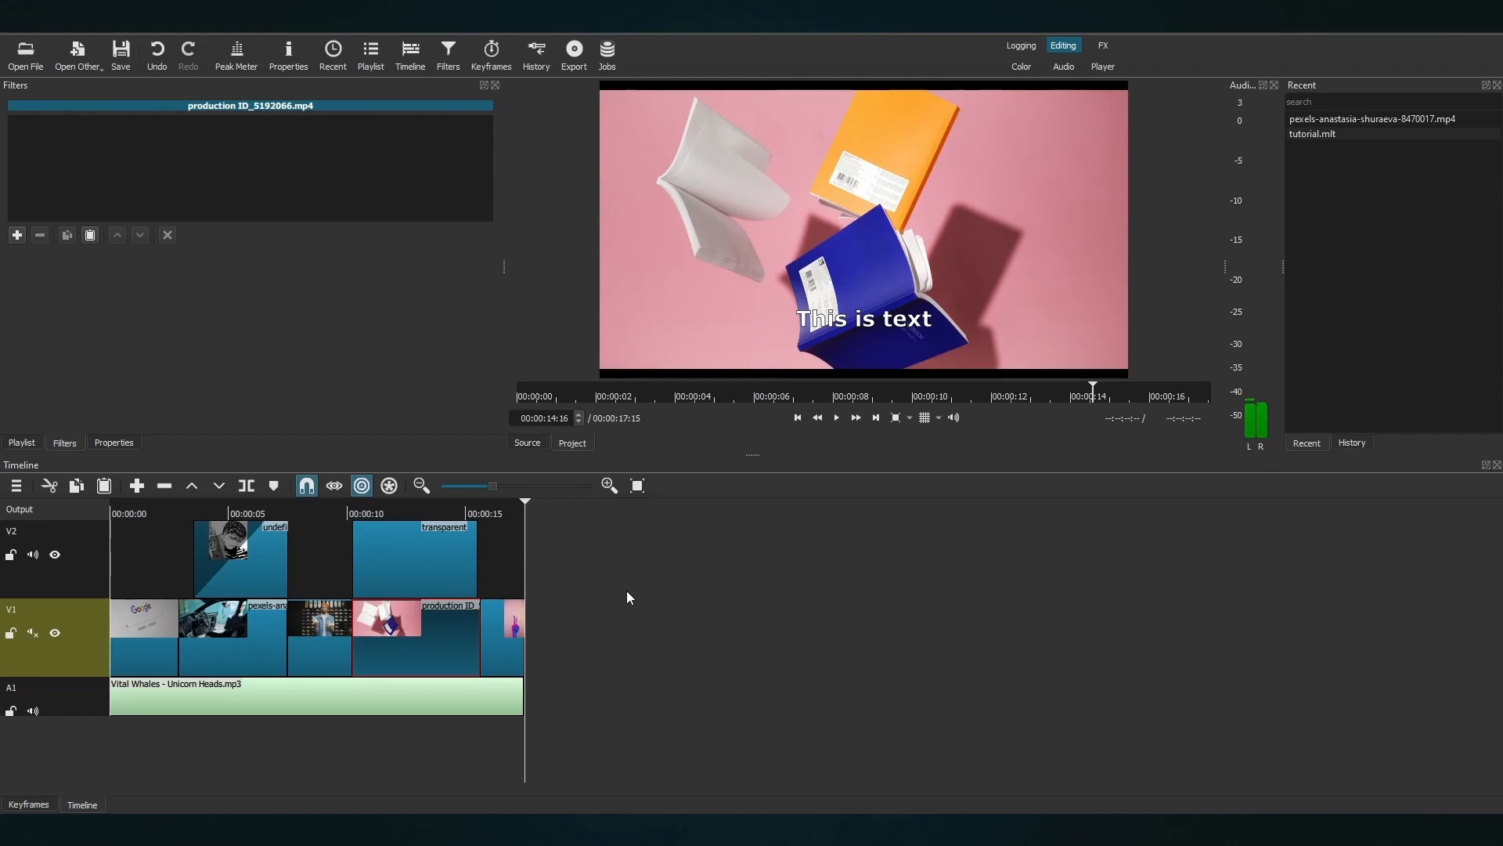
# - Export the timeline as a video file using the YouTube preset with the hardware encoder enabled
pyautogui.click(575, 66)
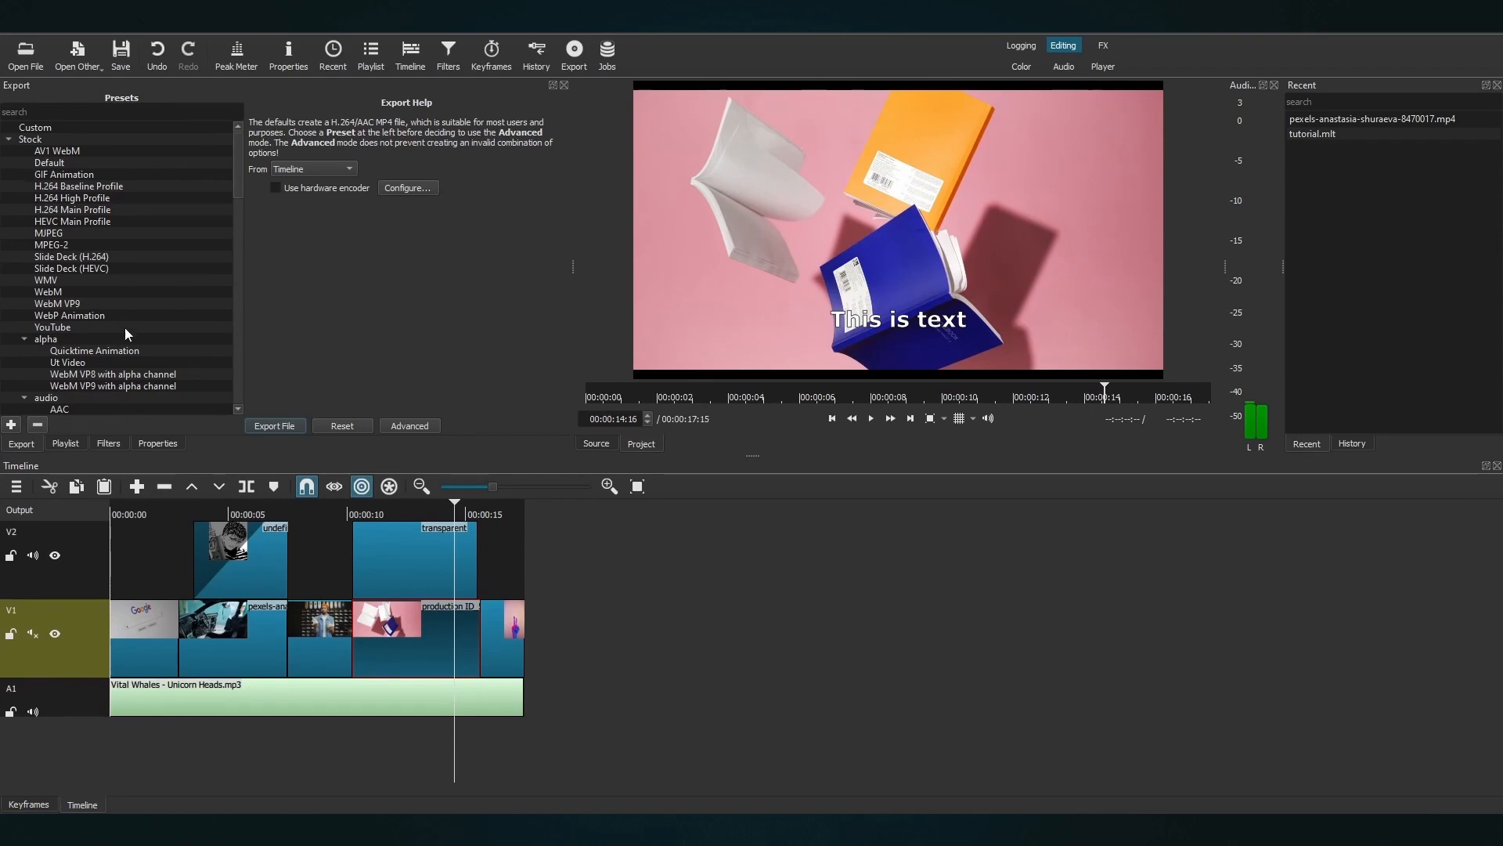
pyautogui.scroll(-3, 54, 190)
pyautogui.scroll(-12, 54, 191)
pyautogui.scroll(14, 54, 195)
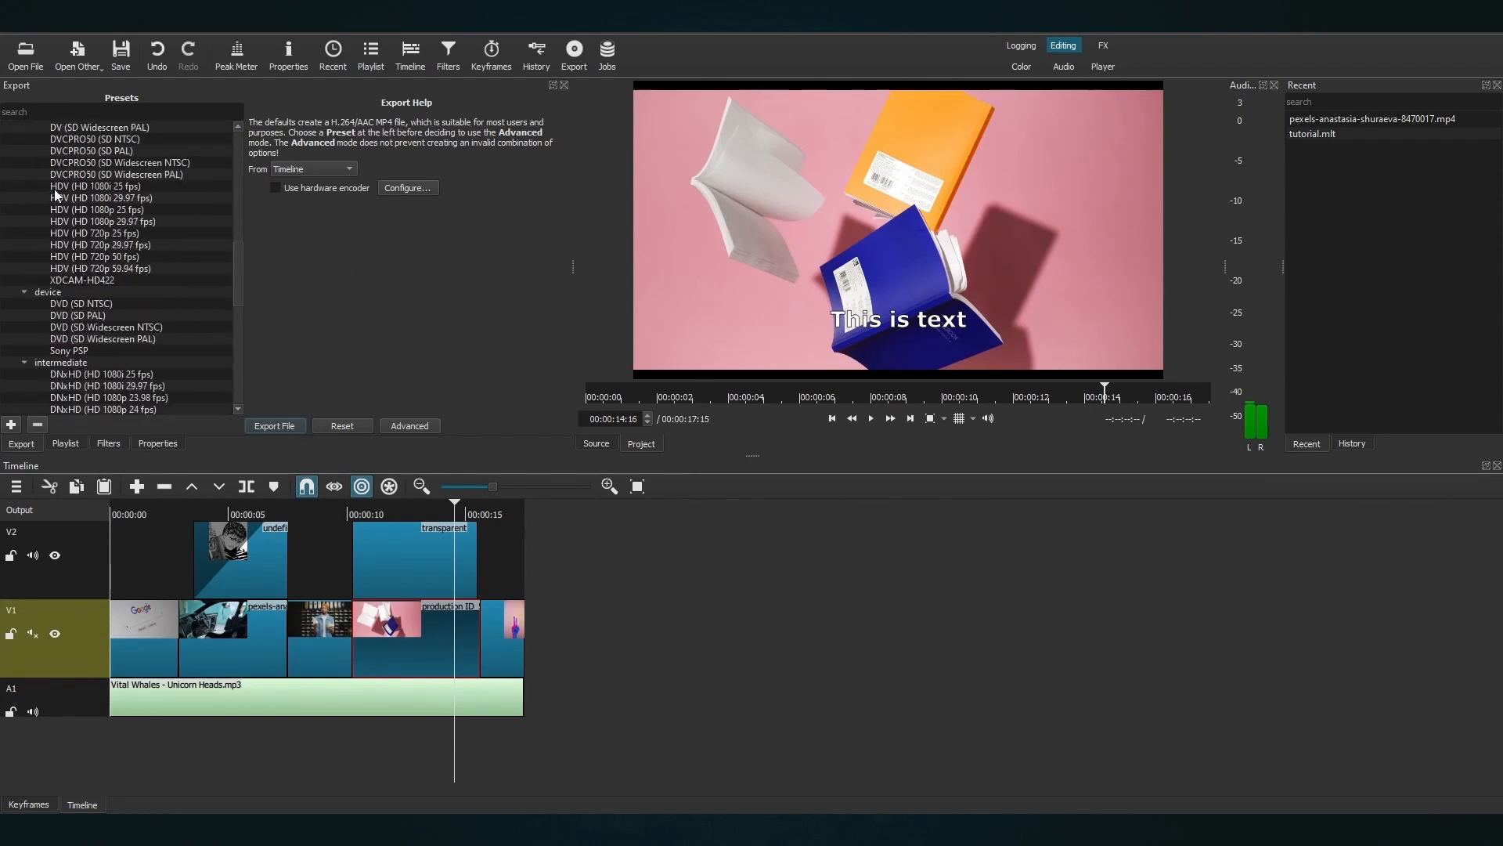
pyautogui.scroll(1, 54, 200)
pyautogui.click(56, 330)
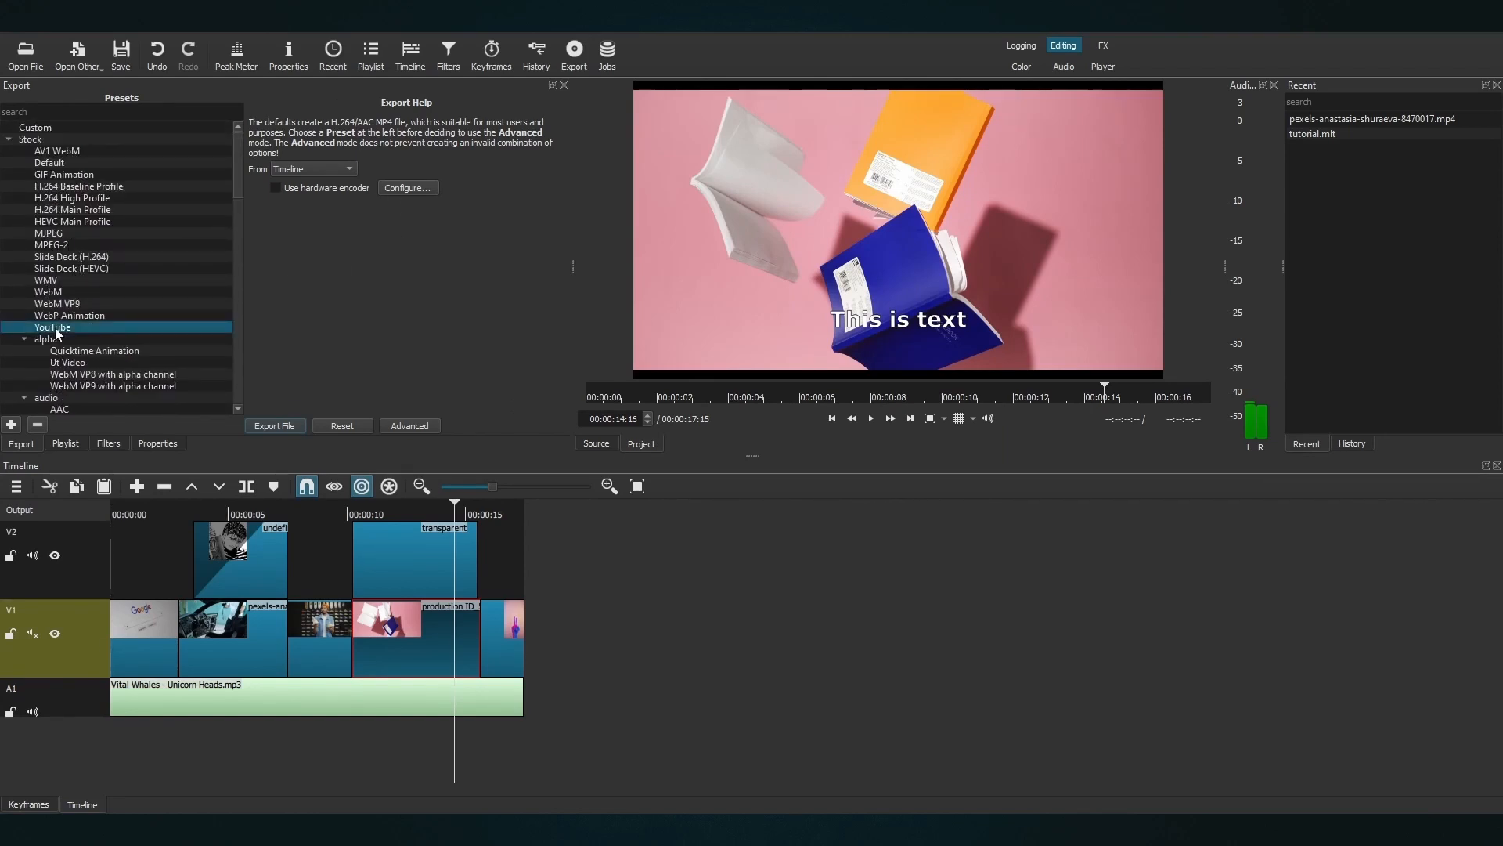
pyautogui.click(276, 188)
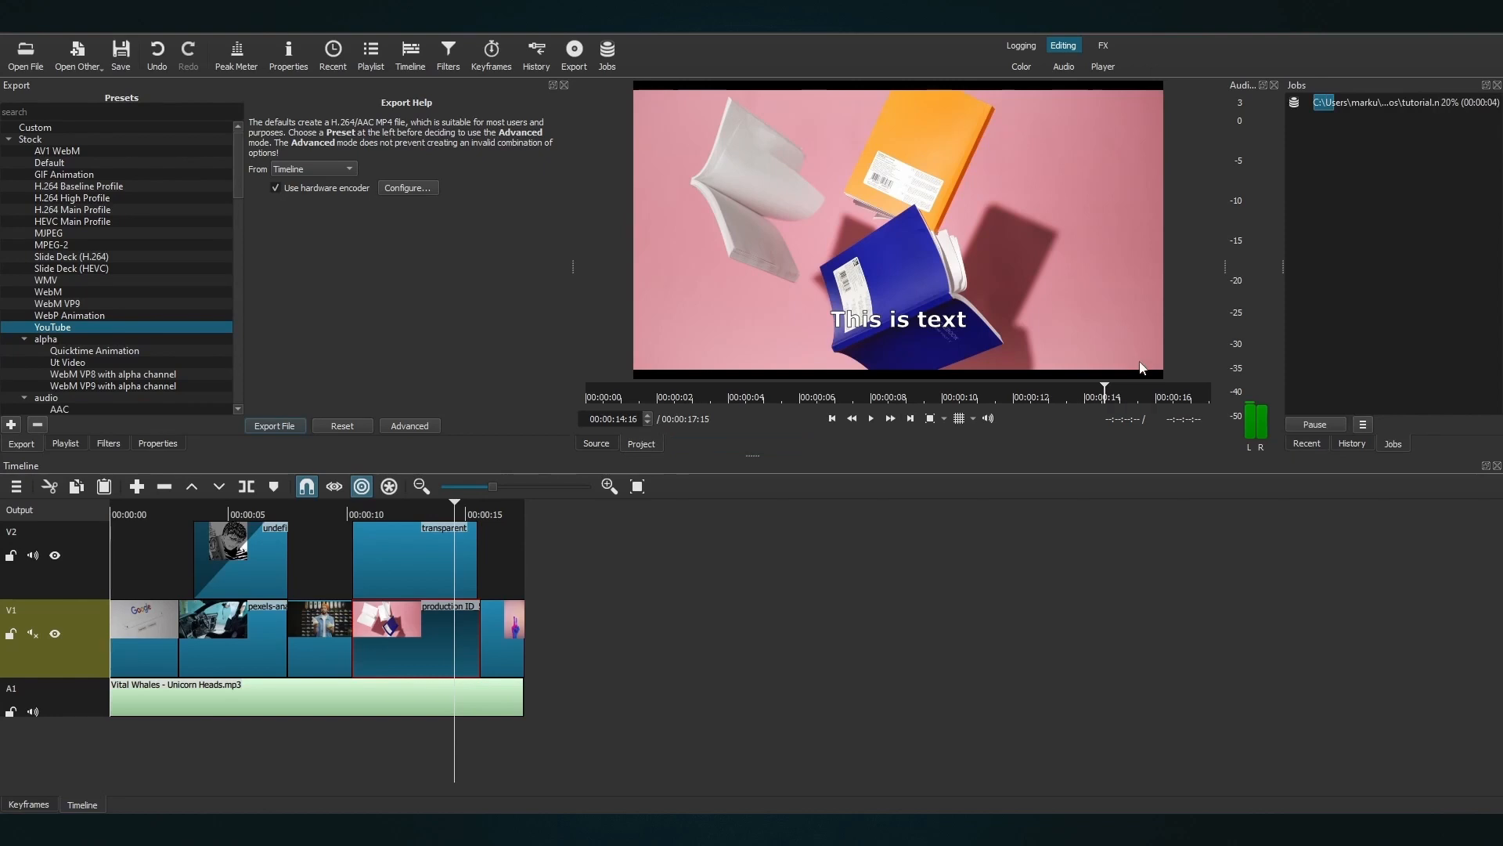